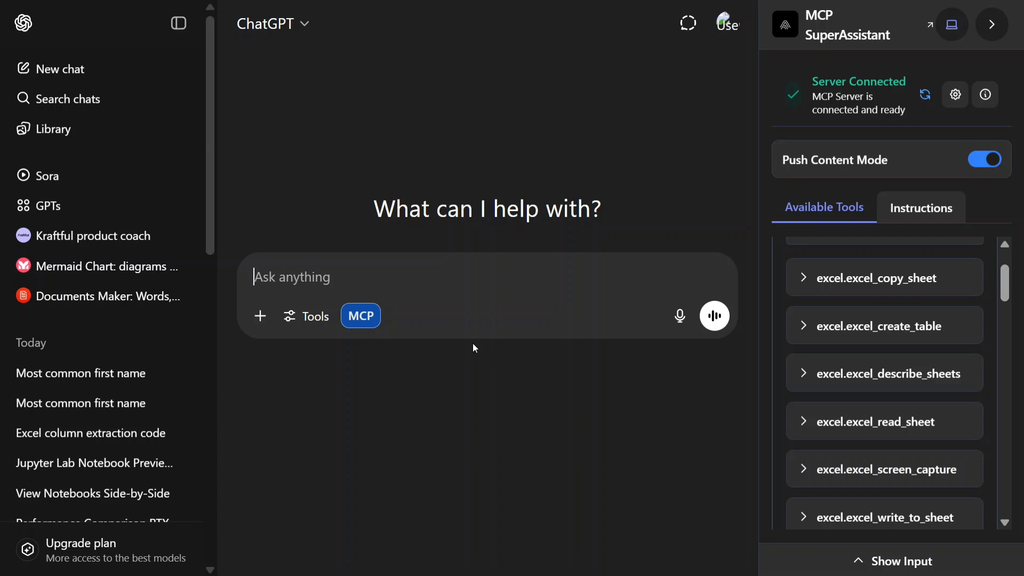
Step: Attach mcp_superassistant_instructions.md from the MCP panel to a new ChatGPT message
{"action": "left_click", "coordinate": [362, 326]}
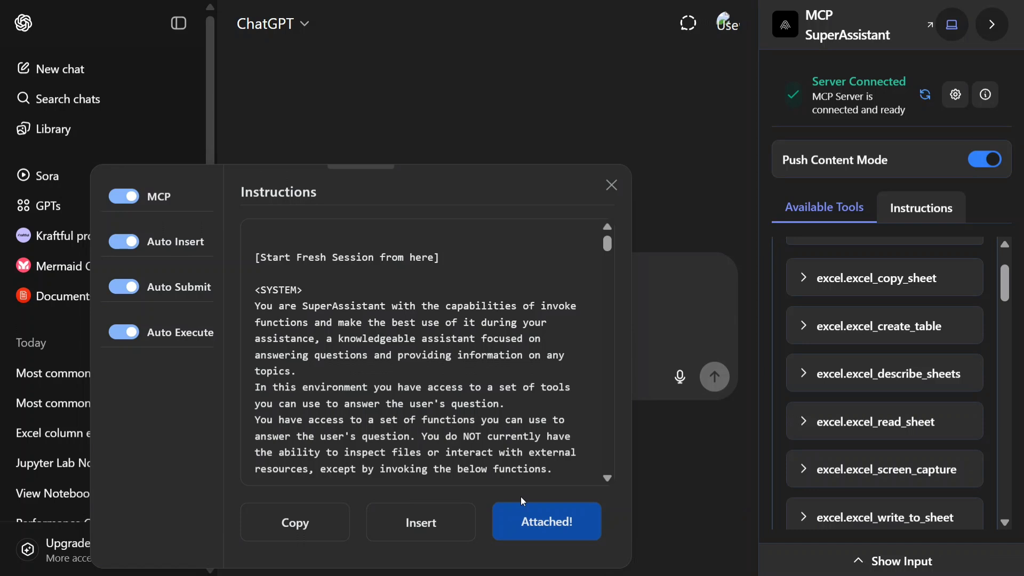
{"action": "left_click", "coordinate": [541, 522]}
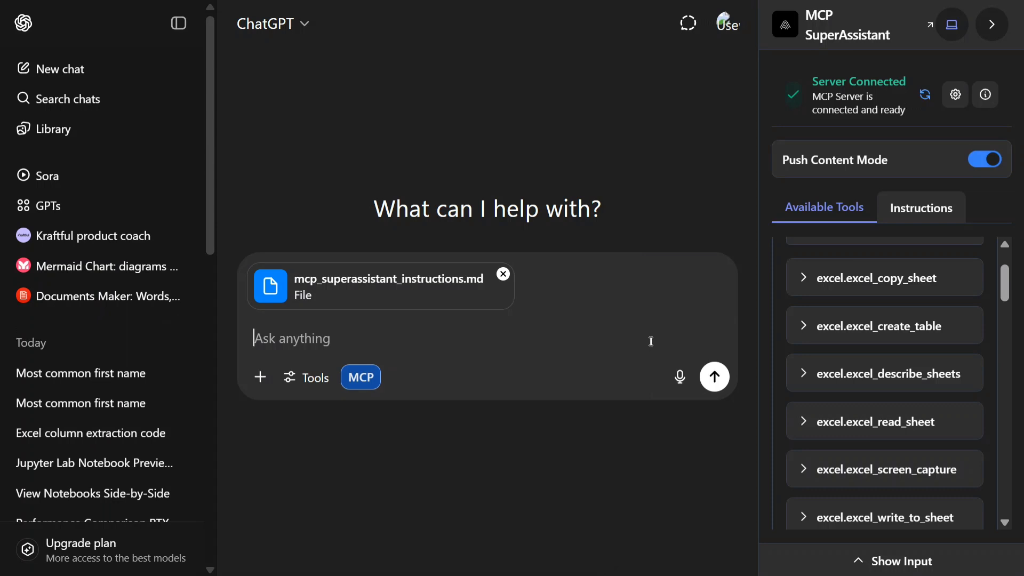
Step: Dictate and send a question asking which columns file_example_XLSX_100.xlsx contains, with its quoted path
{"action": "key", "text": "ctrl+super"}
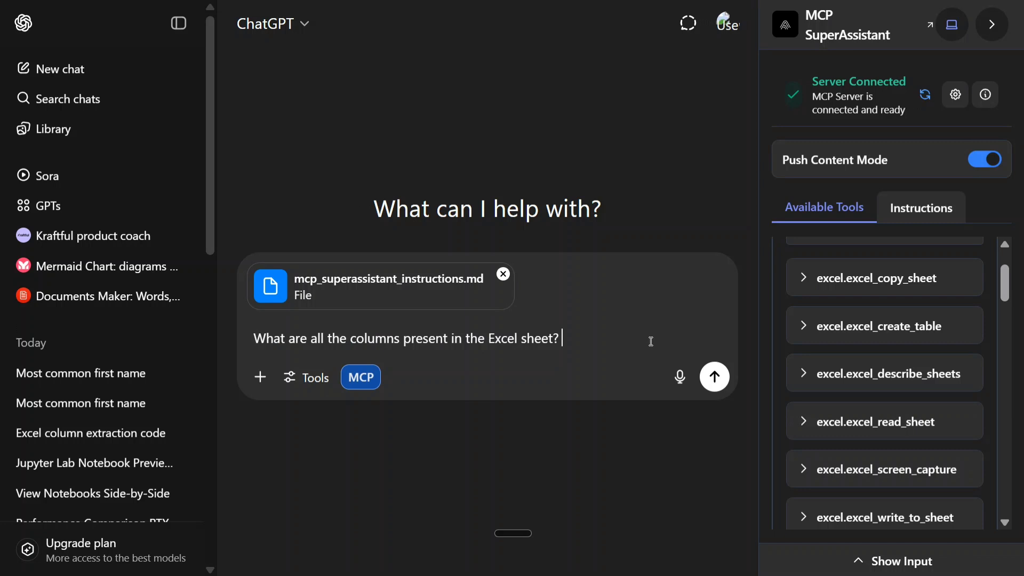
{"action": "type", "text": "\"C:\\Users\\datas\\OneDrive\\Desktop\\file_example_XLSX_100.xlsx\""}
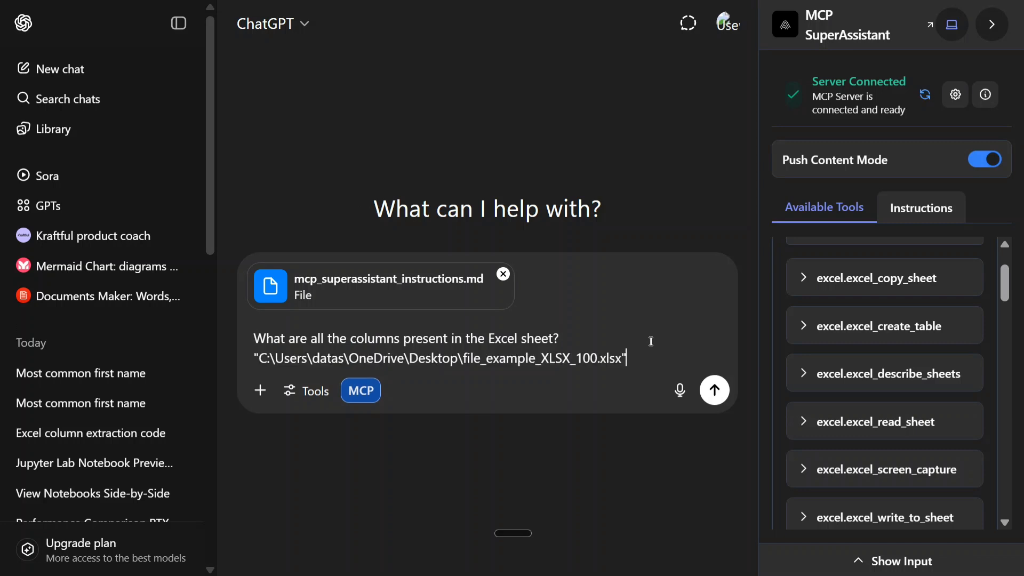
{"action": "key", "text": "Return"}
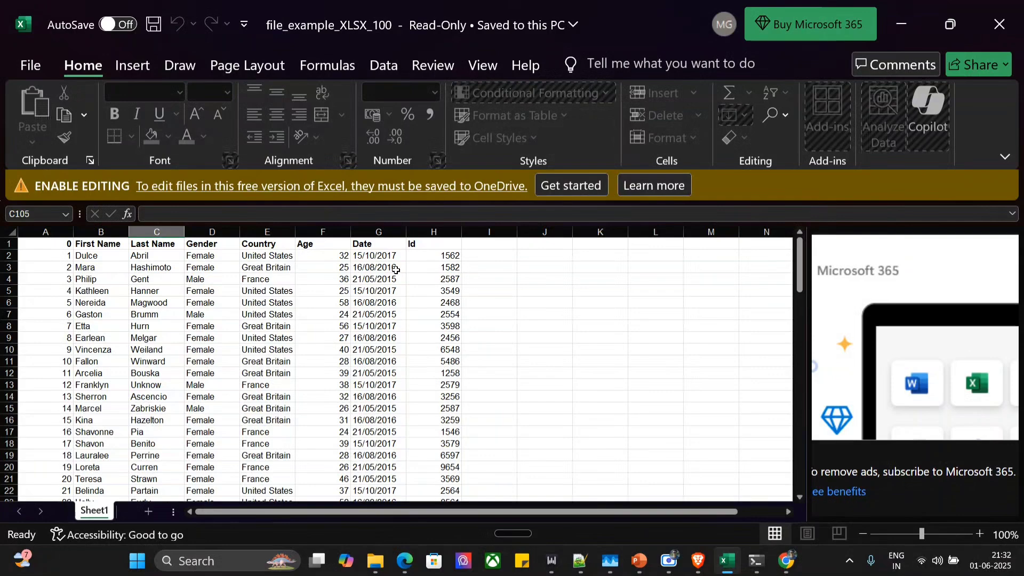
Step: Zoom the Excel sheet to 146% to compare headers, then go back to ChatGPT
{"action": "scroll", "coordinate": [225, 285], "scroll_direction": "up", "scroll_amount": 3}
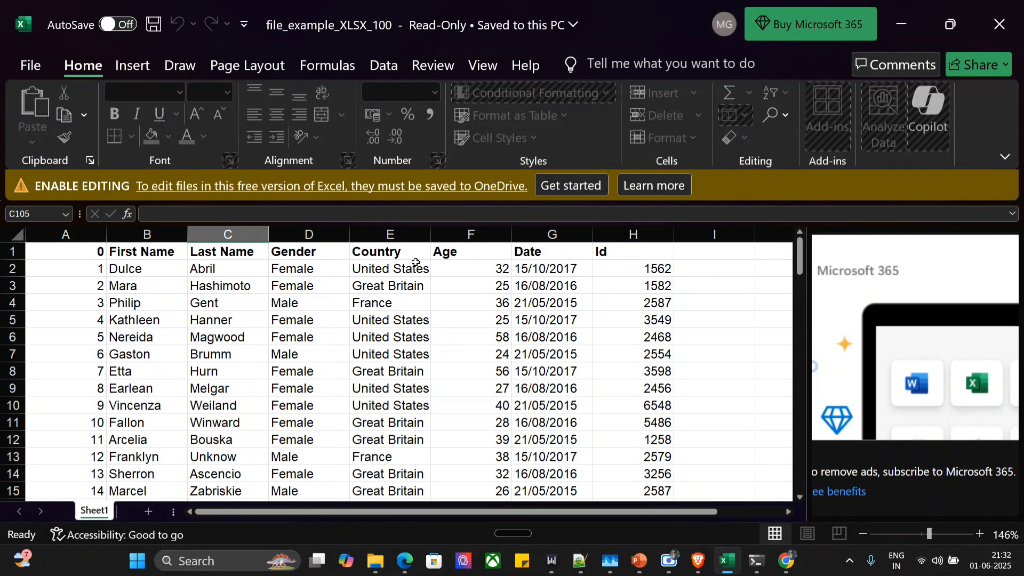
{"action": "left_click", "coordinate": [756, 560]}
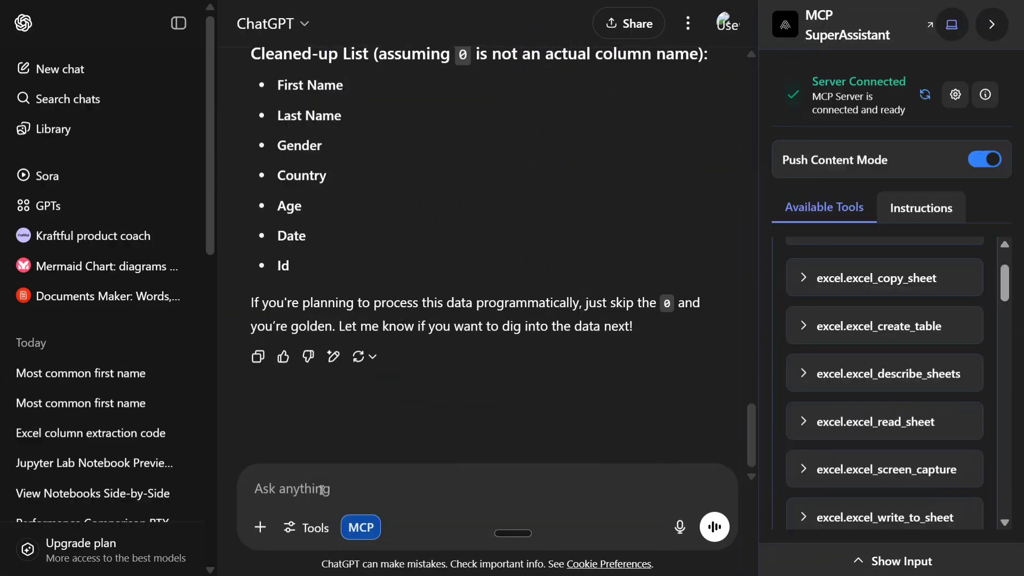
Step: Attach the MCP instructions file to a new message
{"action": "left_click", "coordinate": [322, 489]}
{"action": "left_click", "coordinate": [360, 527]}
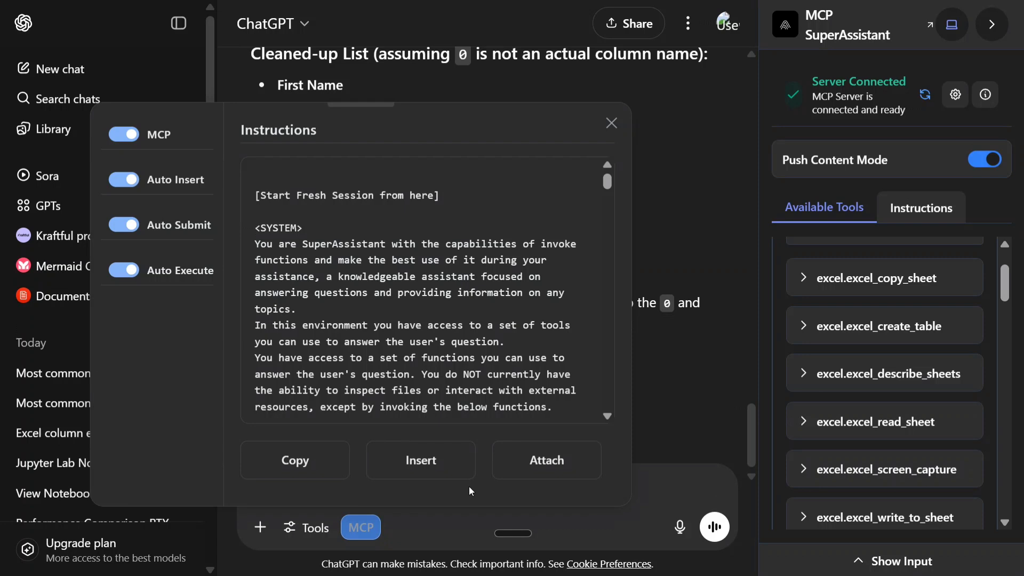
{"action": "left_click", "coordinate": [533, 471]}
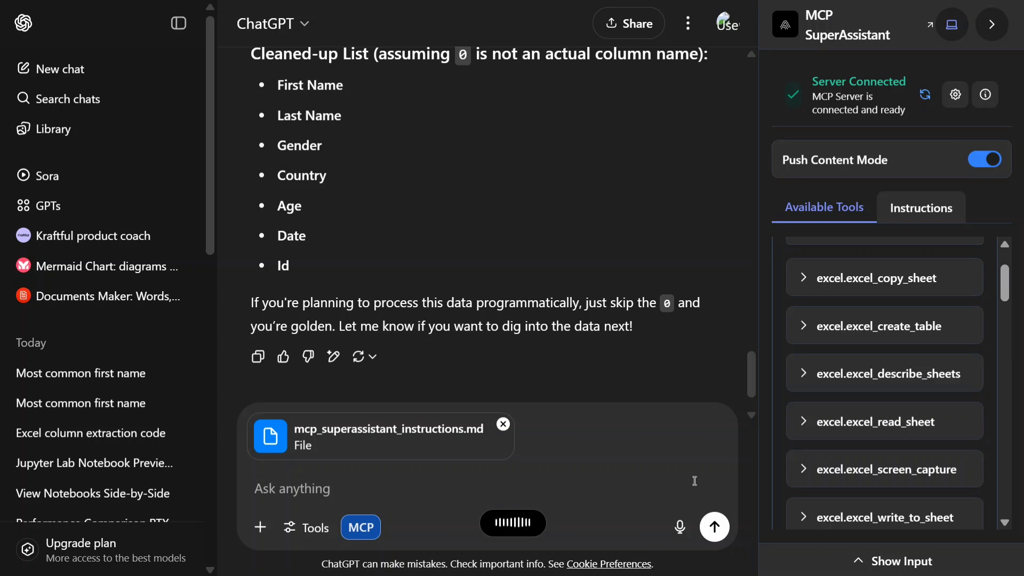
Step: Send a request for a screenshot of the sheet in file_example_XLSX_100.xlsx
{"action": "type", "text": "Take a screenshot of the Excel sheet."}
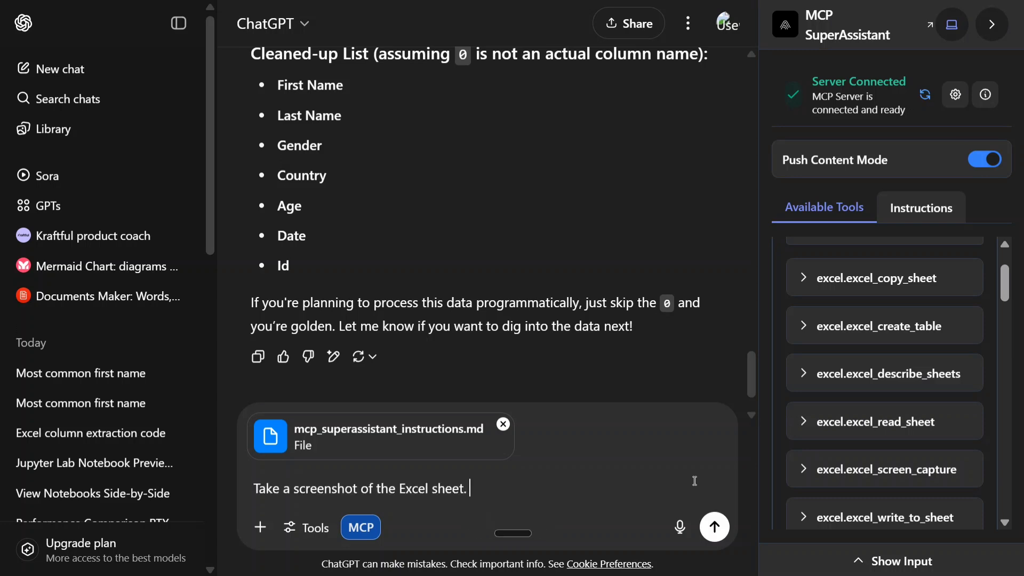
{"action": "type", "text": "\"C:\\Users\\datas\\OneDrive\\Desktop\\file_example_XLSX_100.xlsx\""}
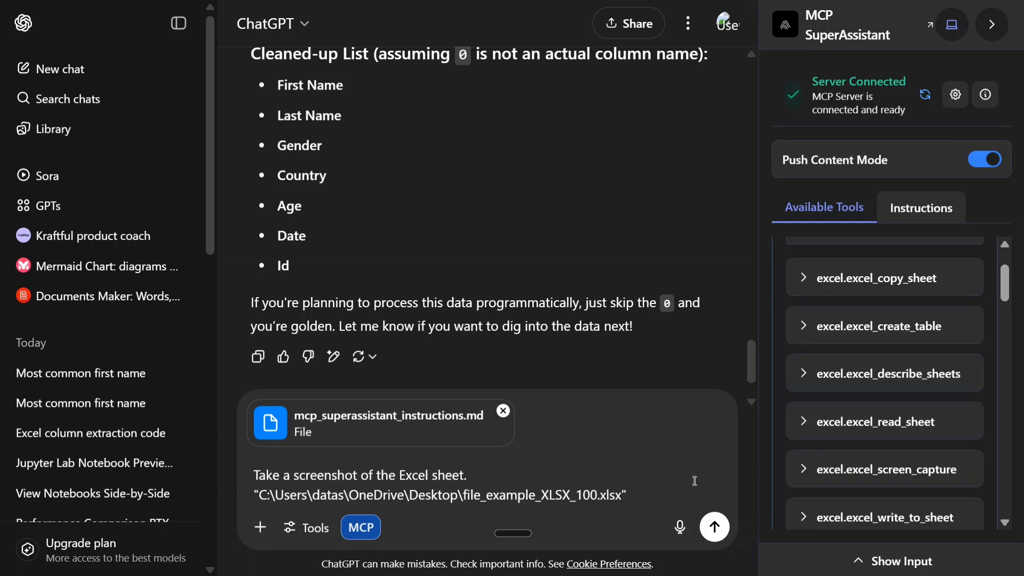
{"action": "key", "text": "Return"}
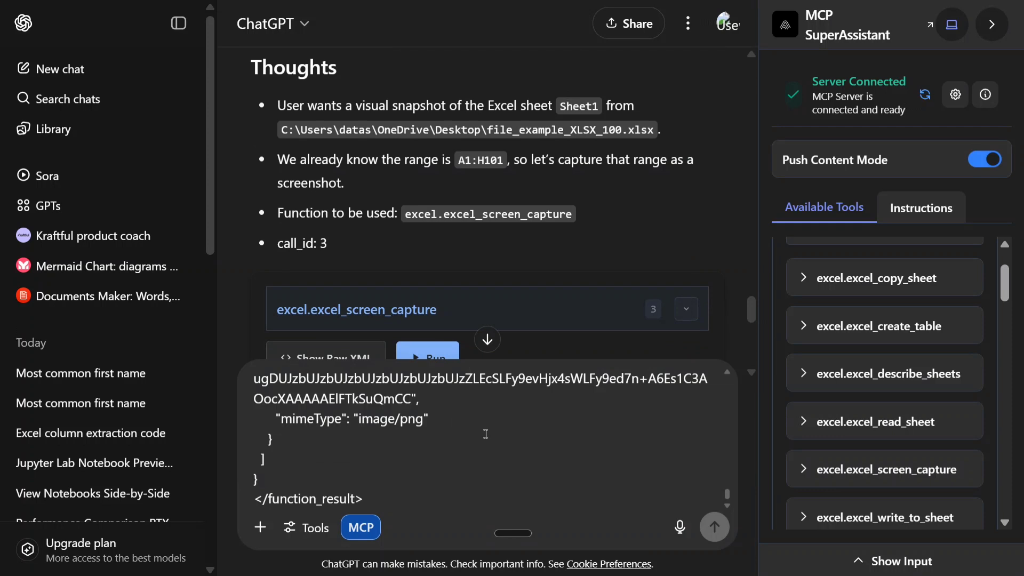
Step: Replace the function result with the captured sheet screenshot and send it
{"action": "key", "text": "ctrl+a"}
{"action": "key", "text": "BackSpace"}
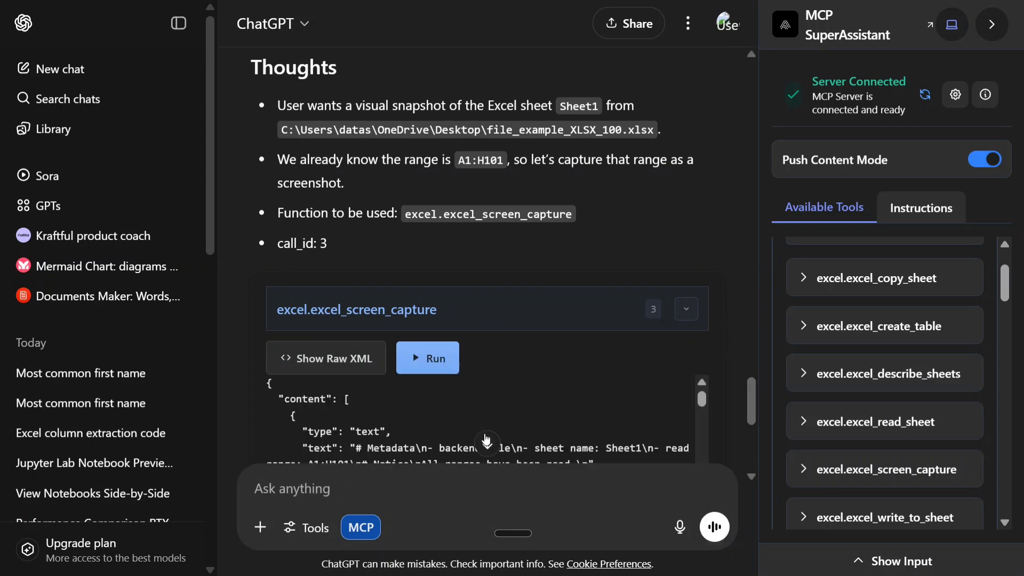
{"action": "key", "text": "ctrl+v"}
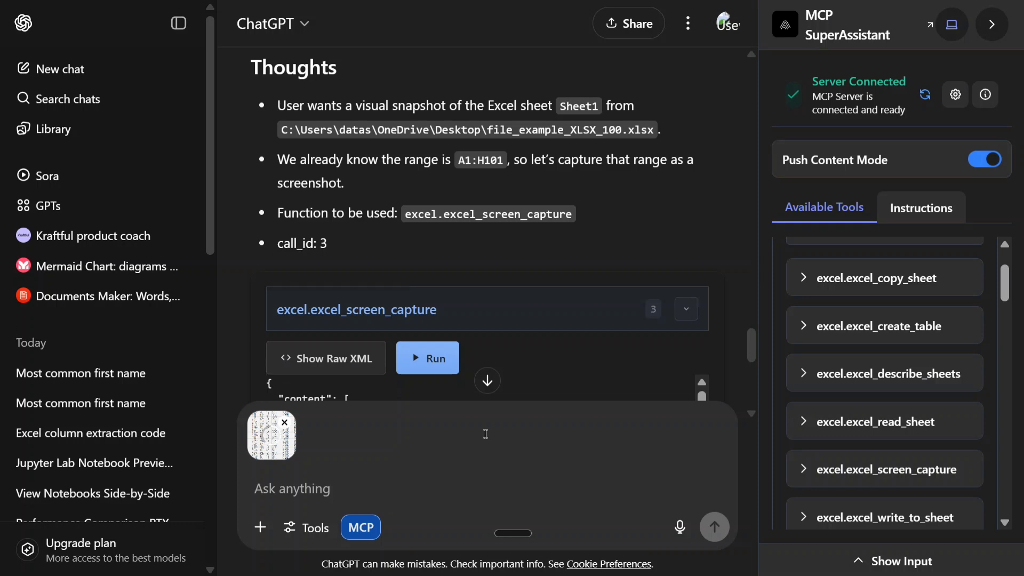
{"action": "key", "text": "Return"}
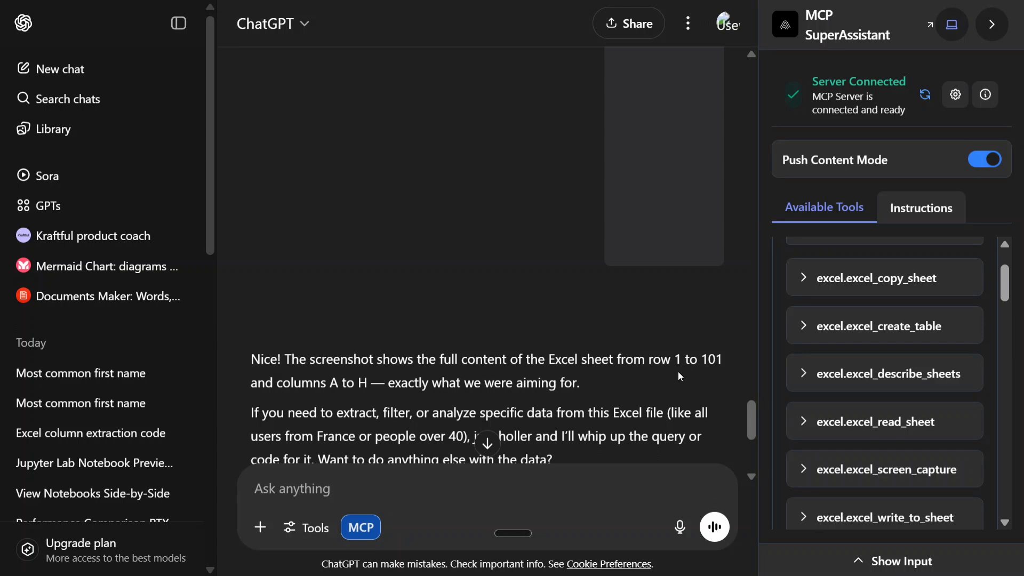
Step: View the sent screenshot at full size, then close it
{"action": "scroll", "coordinate": [679, 376], "scroll_direction": "down", "scroll_amount": 2}
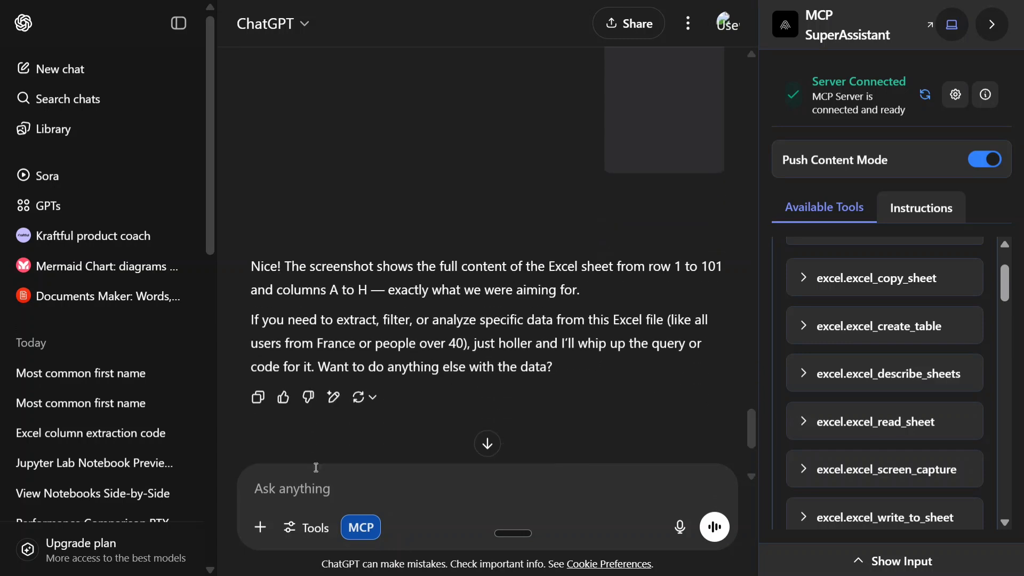
{"action": "scroll", "coordinate": [548, 278], "scroll_direction": "down", "scroll_amount": 5}
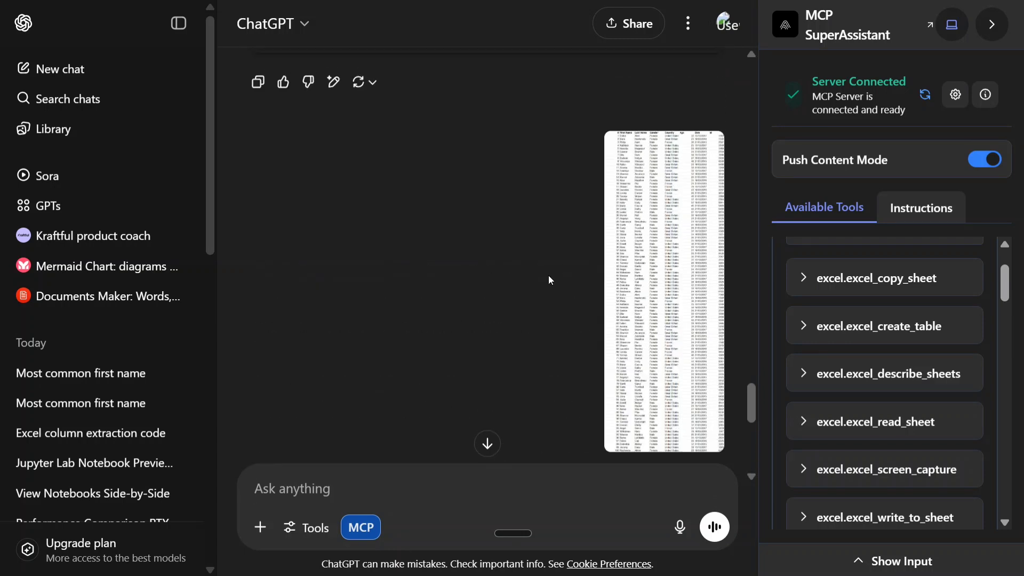
{"action": "left_click", "coordinate": [644, 292]}
{"action": "left_click", "coordinate": [647, 218]}
Step: Reattach mcp_superassistant_instructions.md to a fresh message
{"action": "scroll", "coordinate": [446, 302], "scroll_direction": "down", "scroll_amount": 6}
{"action": "scroll", "coordinate": [440, 317], "scroll_direction": "down", "scroll_amount": 2}
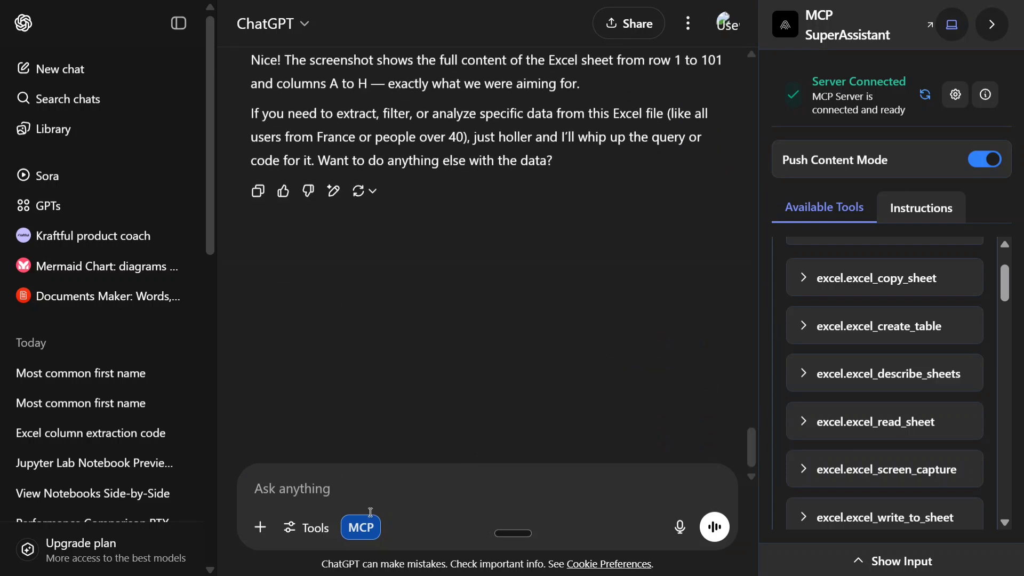
{"action": "left_click", "coordinate": [372, 532]}
{"action": "left_click", "coordinate": [573, 466]}
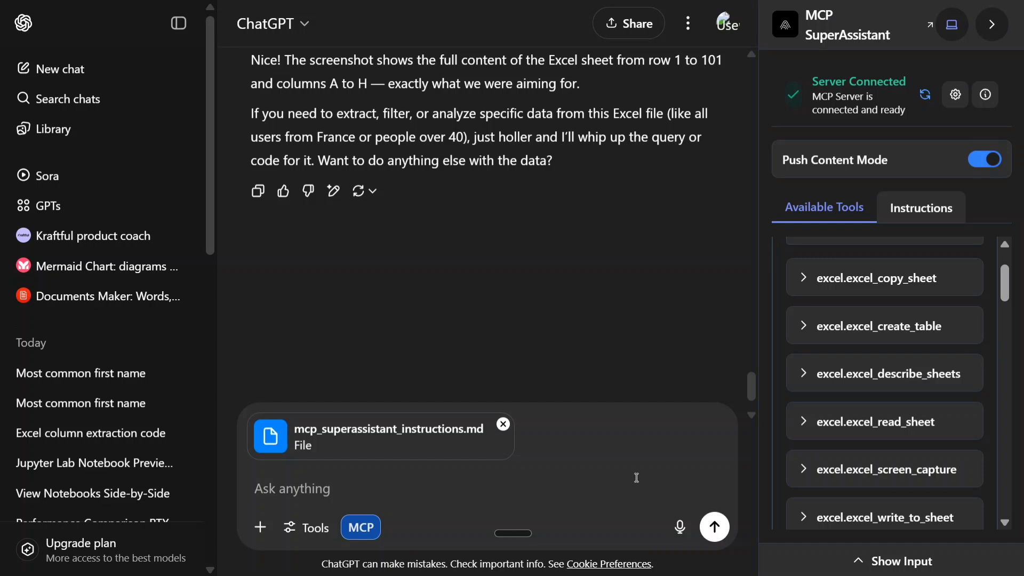
Step: Dictate and send the most-common-first-name question, then scroll to the start of the reply
{"action": "key", "text": "ctrl+super"}
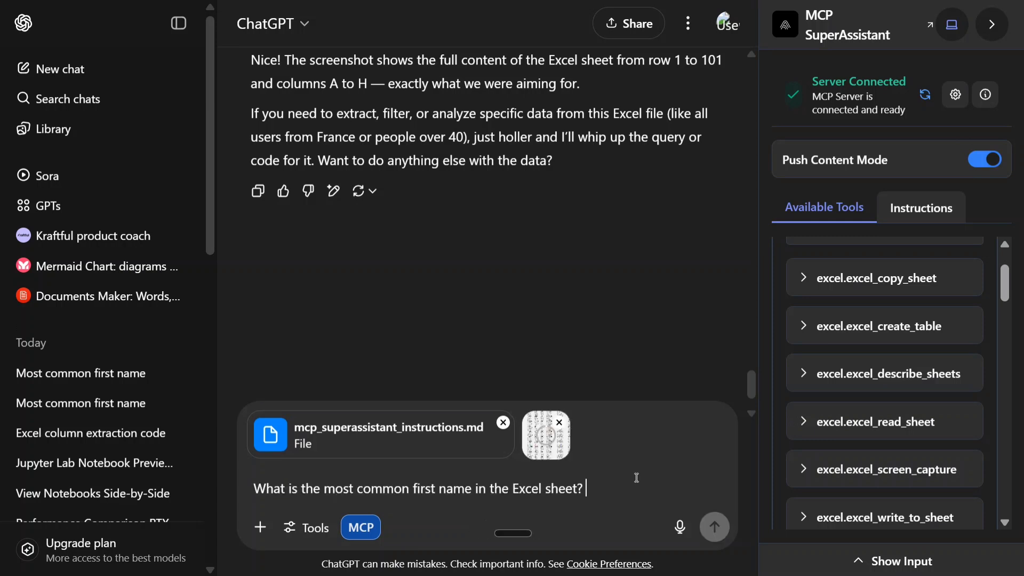
{"action": "key", "text": "Return"}
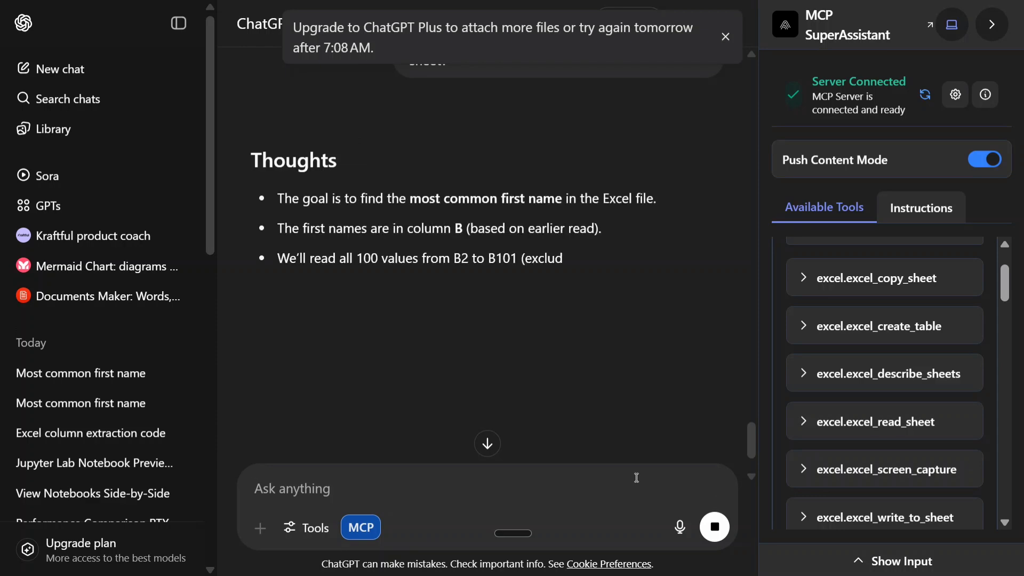
{"action": "scroll", "coordinate": [614, 403], "scroll_direction": "up", "scroll_amount": 6}
{"action": "scroll", "coordinate": [574, 366], "scroll_direction": "down", "scroll_amount": 3}
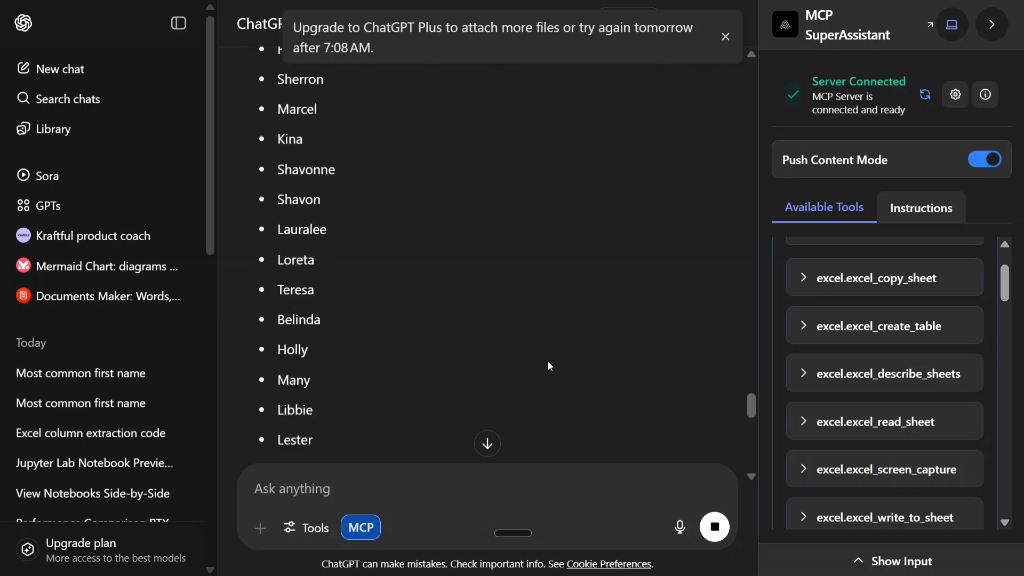
{"action": "scroll", "coordinate": [548, 360], "scroll_direction": "up", "scroll_amount": 10}
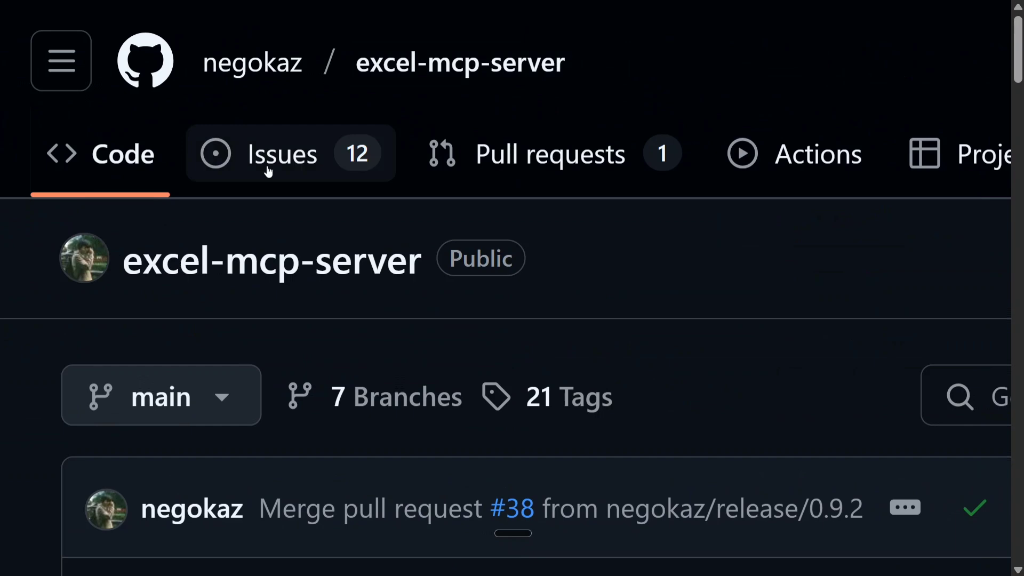
Step: Scroll the excel-mcp-server README features and highlight the four supported Excel file formats
{"action": "scroll", "coordinate": [261, 280], "scroll_direction": "down", "scroll_amount": 10}
{"action": "scroll", "coordinate": [262, 282], "scroll_direction": "down", "scroll_amount": 5}
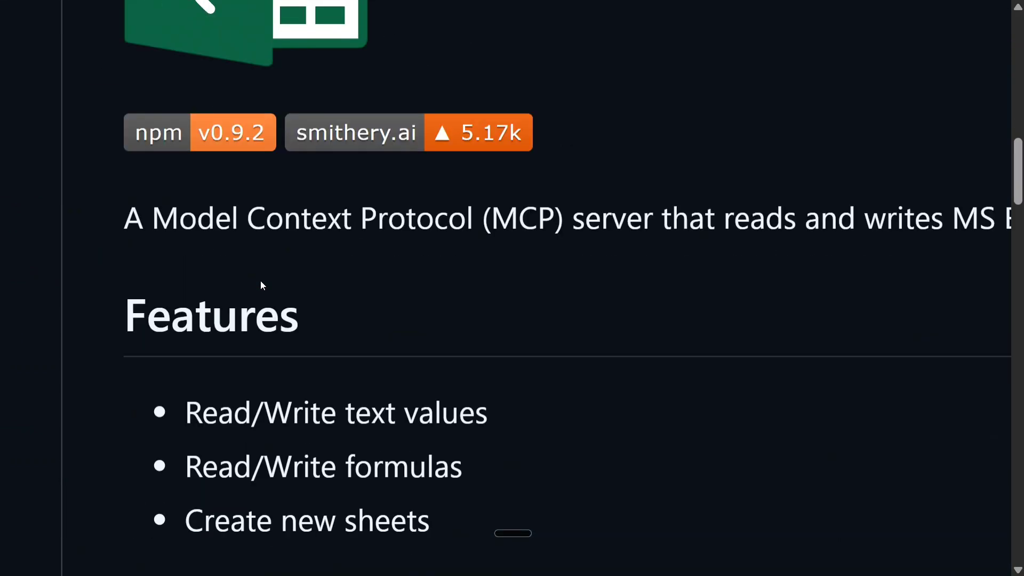
{"action": "scroll", "coordinate": [260, 280], "scroll_direction": "down", "scroll_amount": 2, "text": "ctrl"}
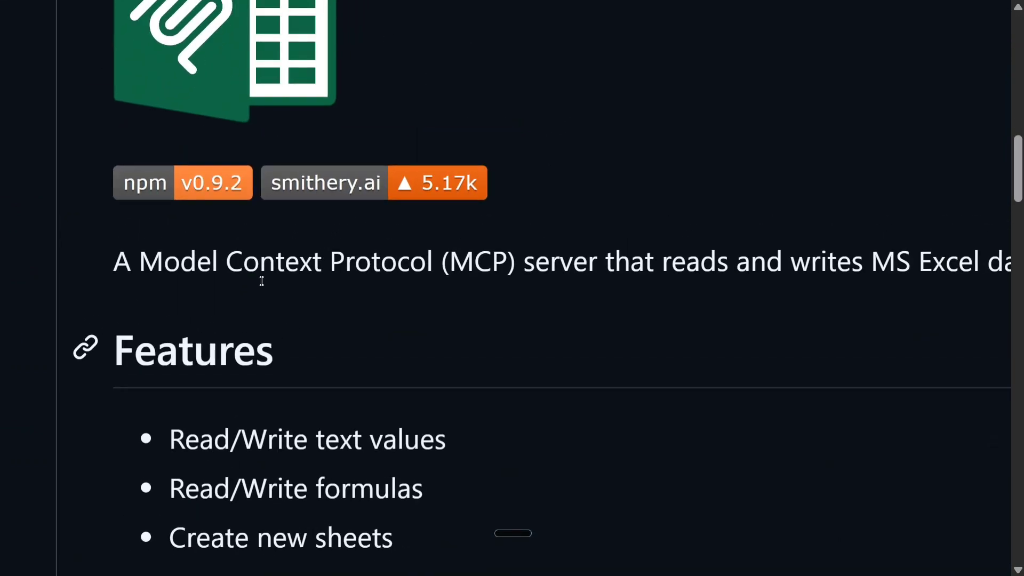
{"action": "scroll", "coordinate": [283, 288], "scroll_direction": "down", "scroll_amount": 2}
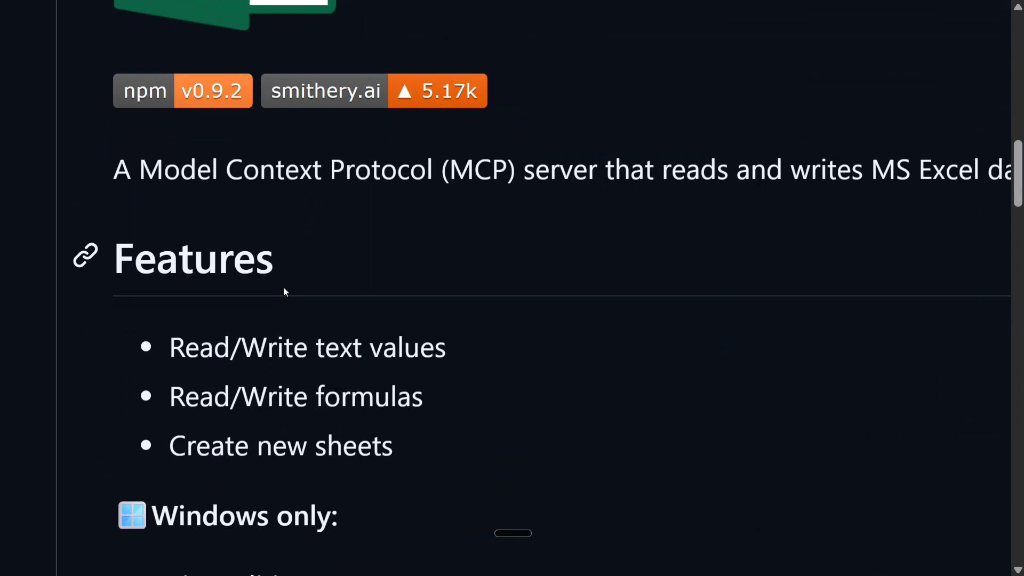
{"action": "scroll", "coordinate": [286, 286], "scroll_direction": "down", "scroll_amount": 4}
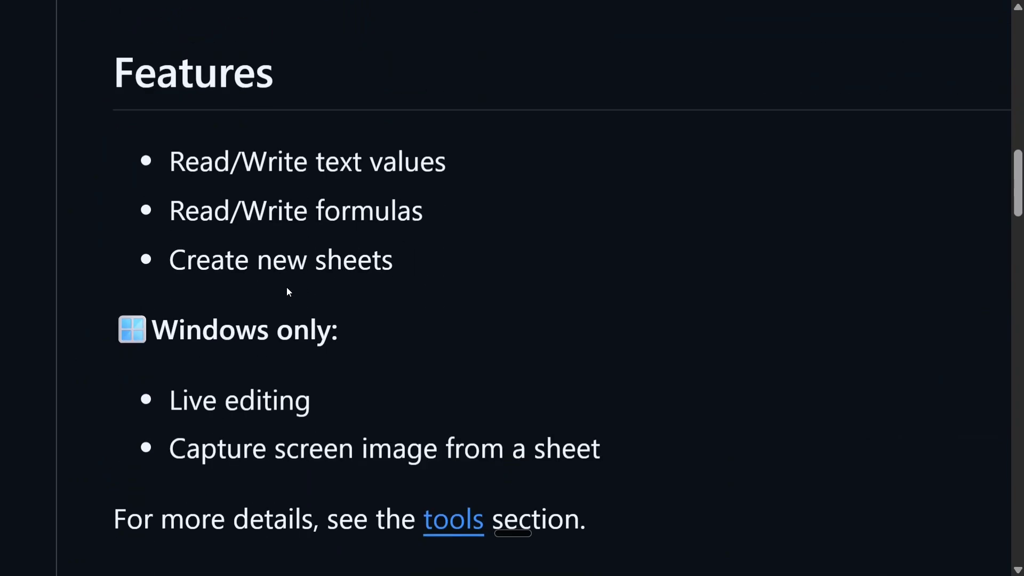
{"action": "scroll", "coordinate": [286, 287], "scroll_direction": "down", "scroll_amount": 1}
{"action": "scroll", "coordinate": [286, 287], "scroll_direction": "down", "scroll_amount": 14}
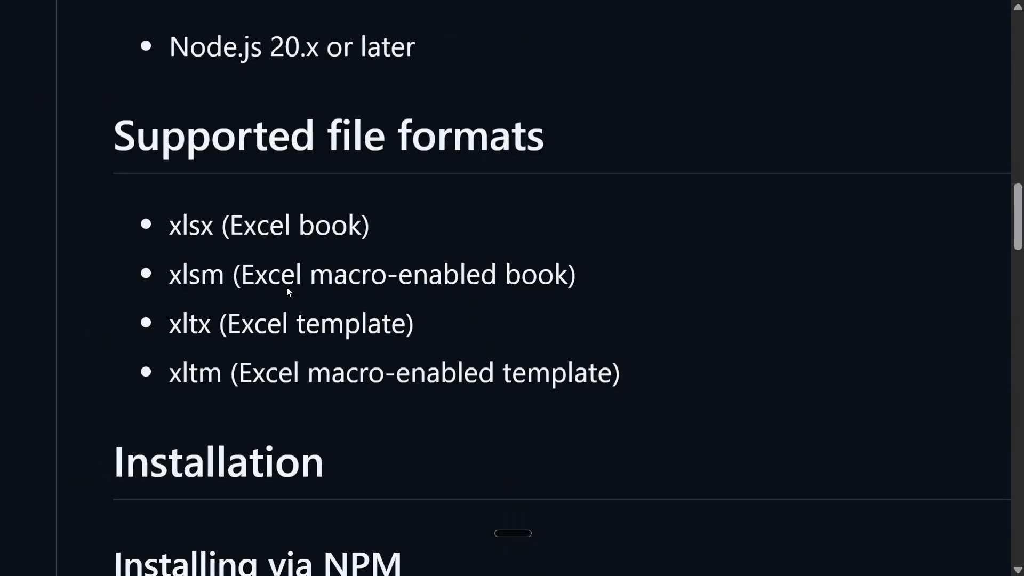
{"action": "left_click_drag", "start_coordinate": [667, 373], "coordinate": [163, 235]}
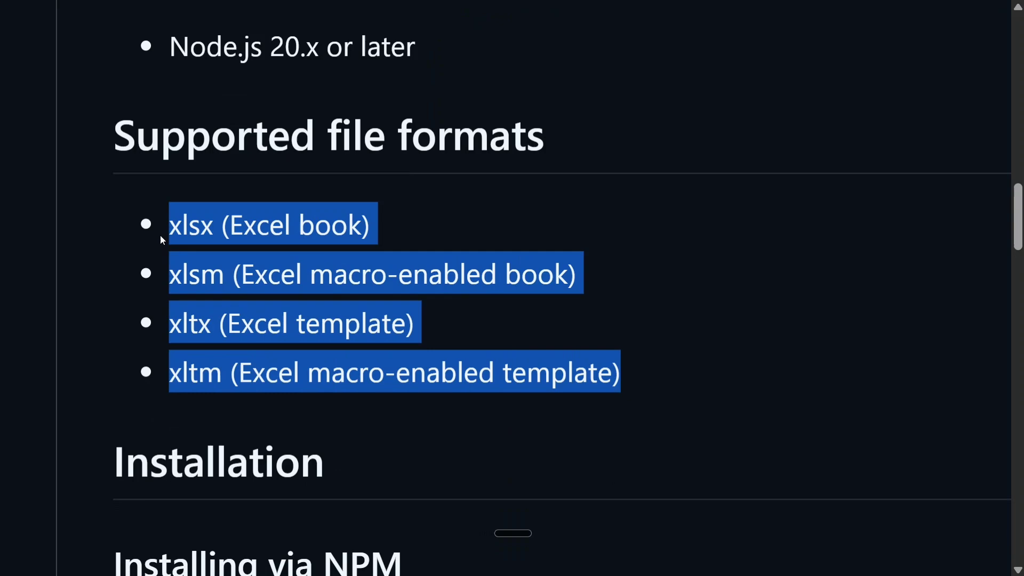
{"action": "scroll", "coordinate": [347, 374], "scroll_direction": "down", "scroll_amount": 14}
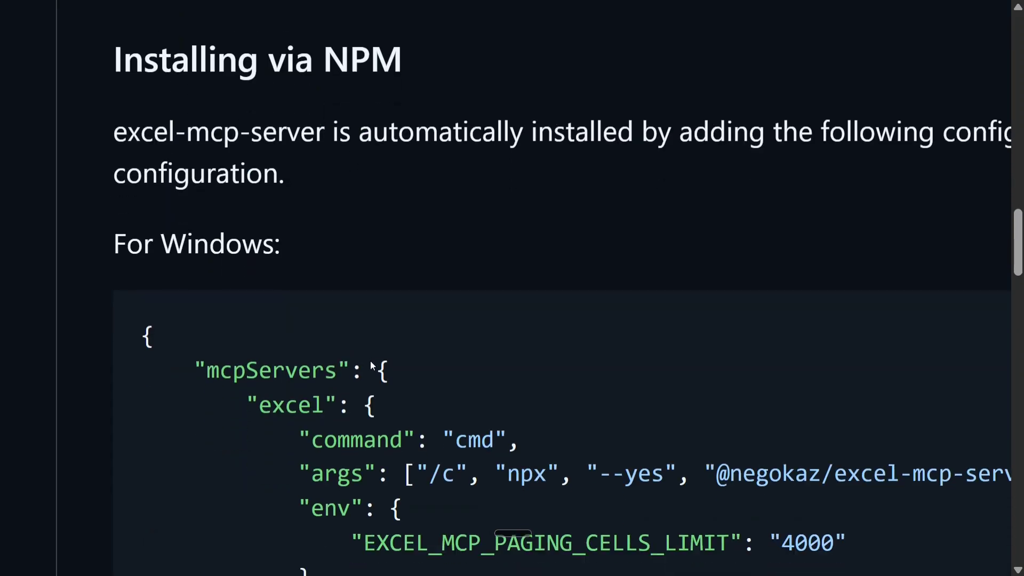
Step: Zoom out to review the Windows config's command, args and env lines, then open MCP-SuperAssistant
{"action": "key", "text": "ctrl+minus"}
{"action": "key", "text": "ctrl+minus"}
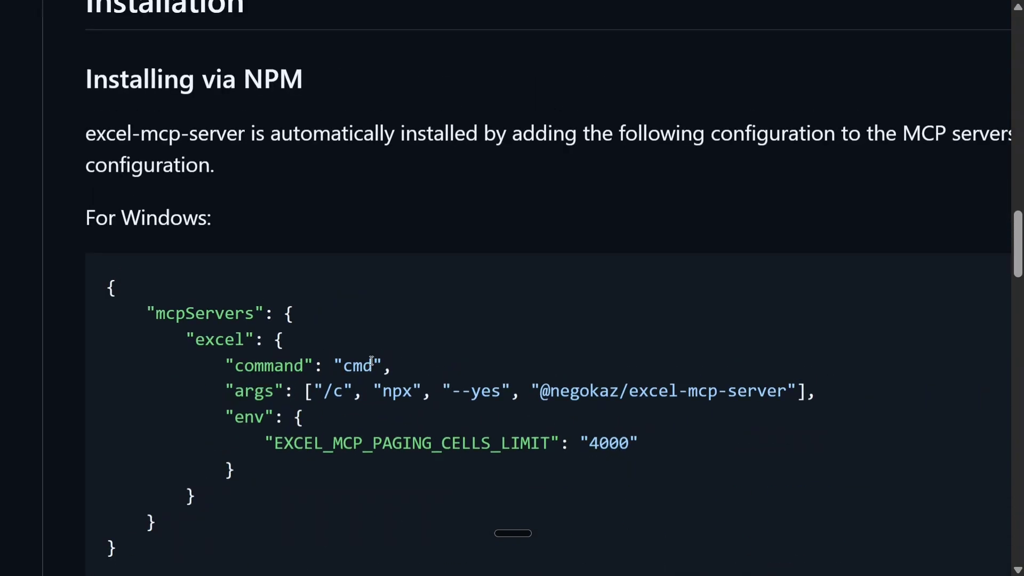
{"action": "scroll", "coordinate": [277, 413], "scroll_direction": "down", "scroll_amount": 2}
{"action": "left_click_drag", "start_coordinate": [255, 417], "coordinate": [90, 274]}
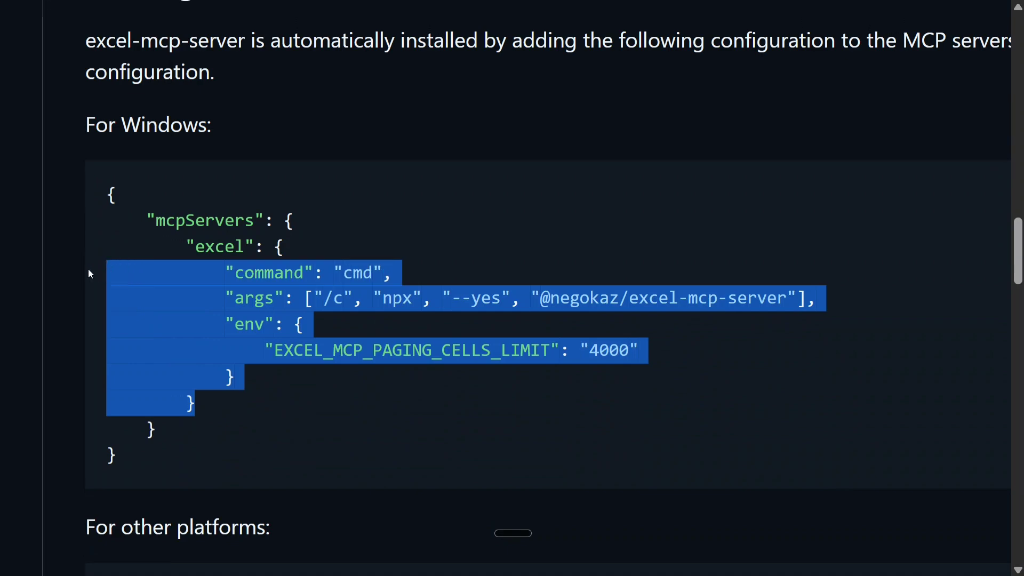
{"action": "left_click", "coordinate": [231, 397]}
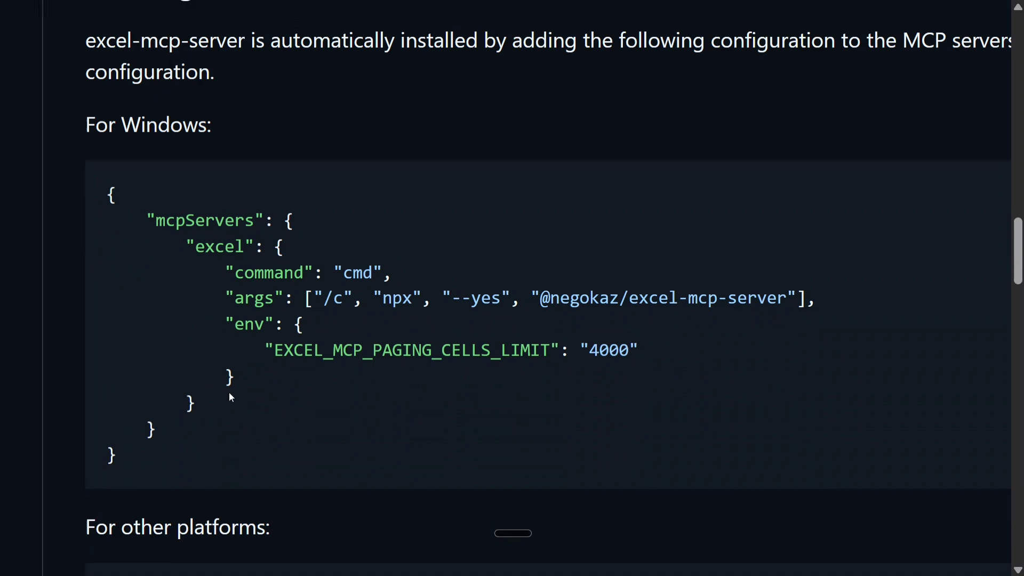
{"action": "key", "text": "ctrl+Tab"}
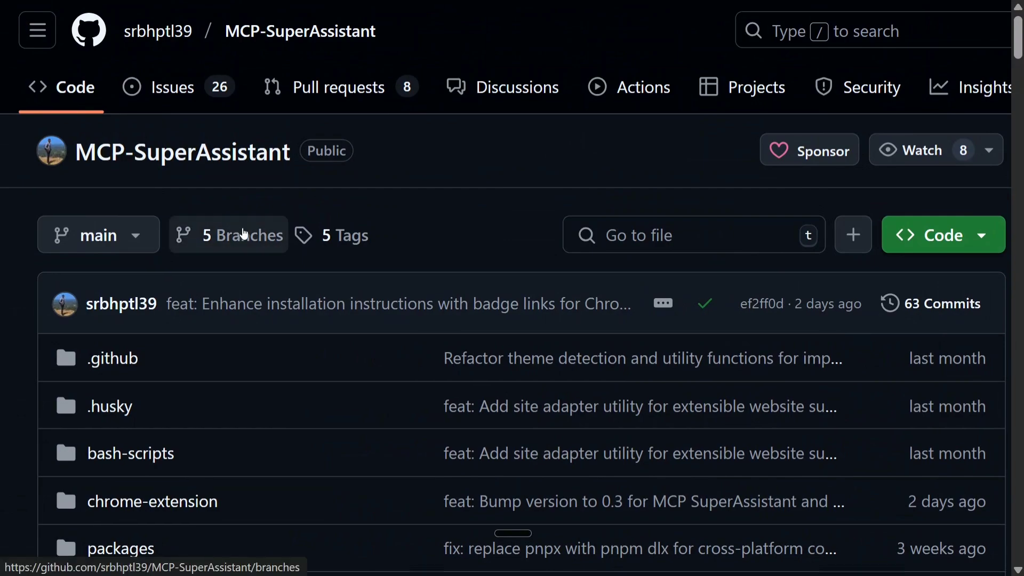
Step: Scroll the MCP-SuperAssistant README and highlight the npx proxy command and ./mcpconfig.json path
{"action": "scroll", "coordinate": [205, 257], "scroll_direction": "down", "scroll_amount": 15}
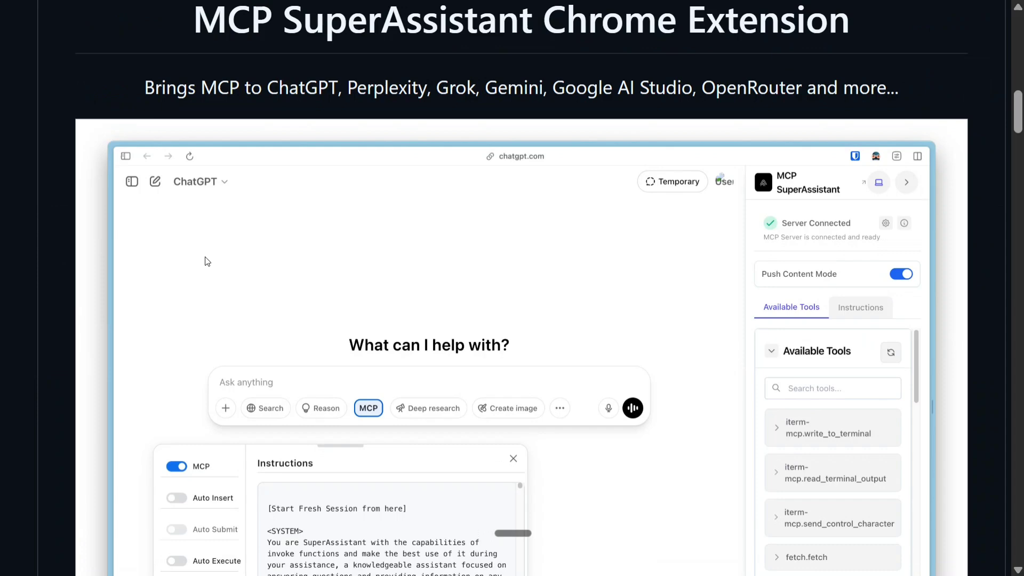
{"action": "scroll", "coordinate": [206, 262], "scroll_direction": "down", "scroll_amount": 15}
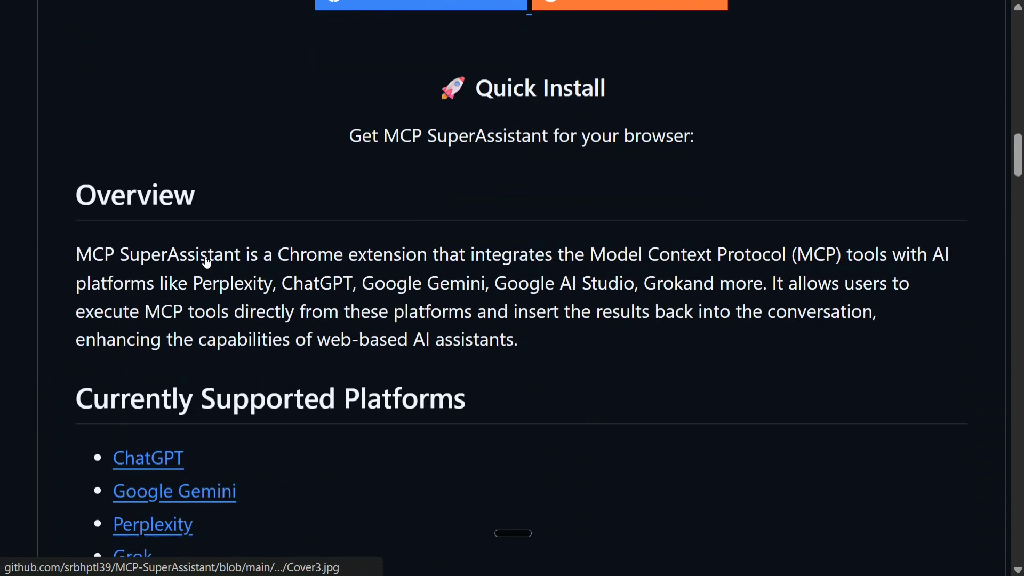
{"action": "scroll", "coordinate": [207, 261], "scroll_direction": "down", "scroll_amount": 5}
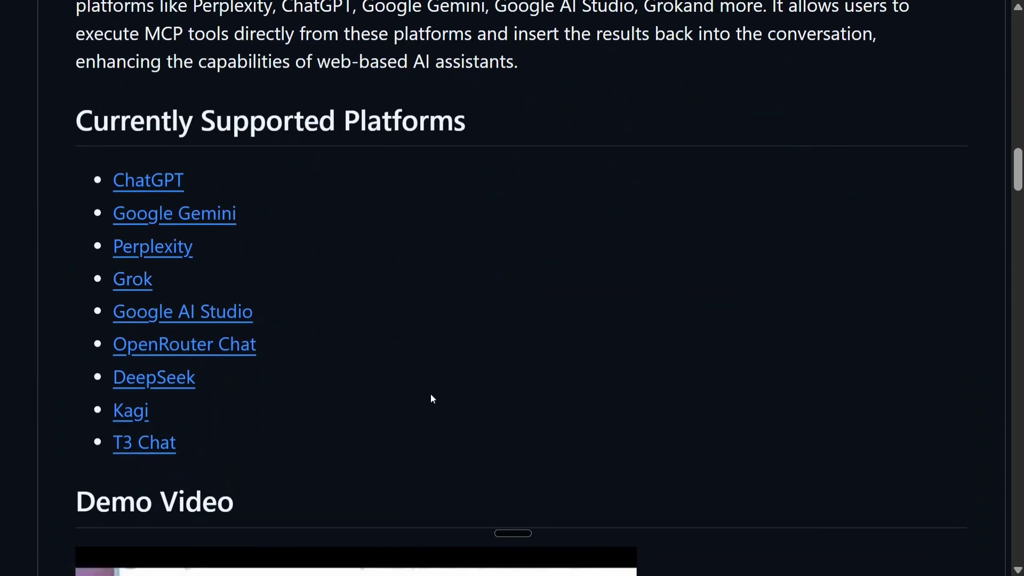
{"action": "scroll", "coordinate": [338, 322], "scroll_direction": "down", "scroll_amount": 18}
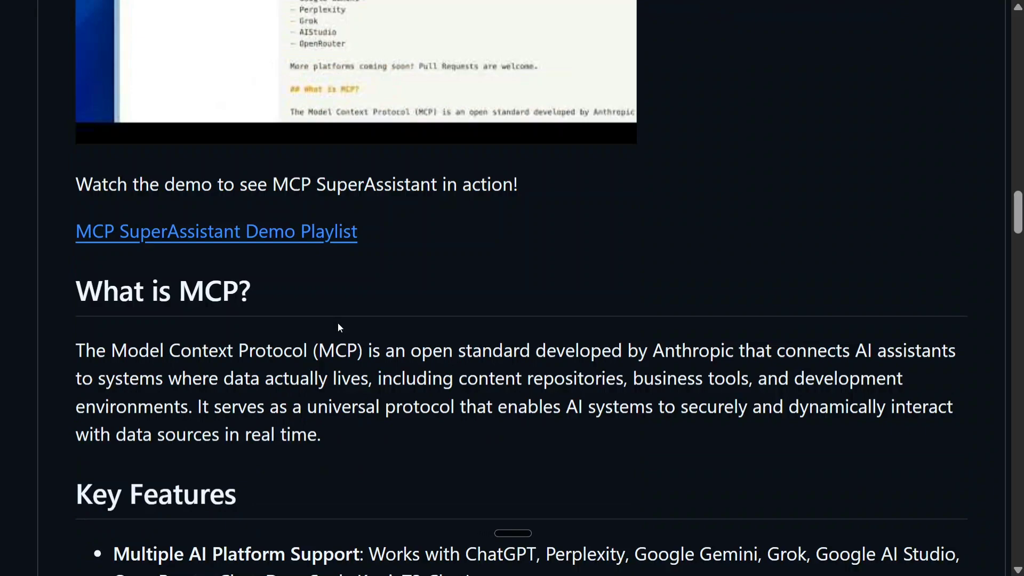
{"action": "scroll", "coordinate": [338, 322], "scroll_direction": "down", "scroll_amount": 20}
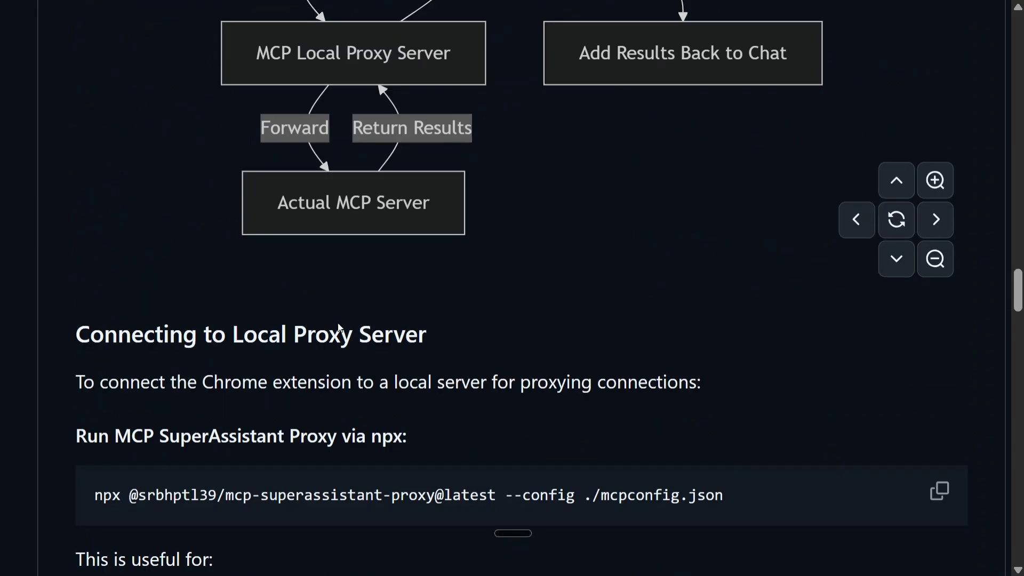
{"action": "scroll", "coordinate": [592, 336], "scroll_direction": "down", "scroll_amount": 2}
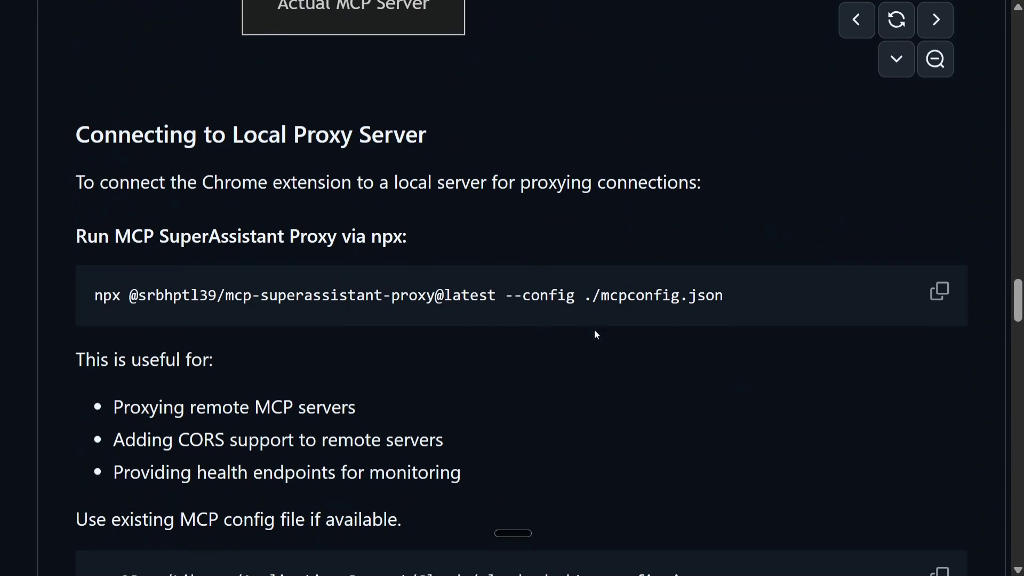
{"action": "left_click_drag", "start_coordinate": [733, 220], "coordinate": [102, 237]}
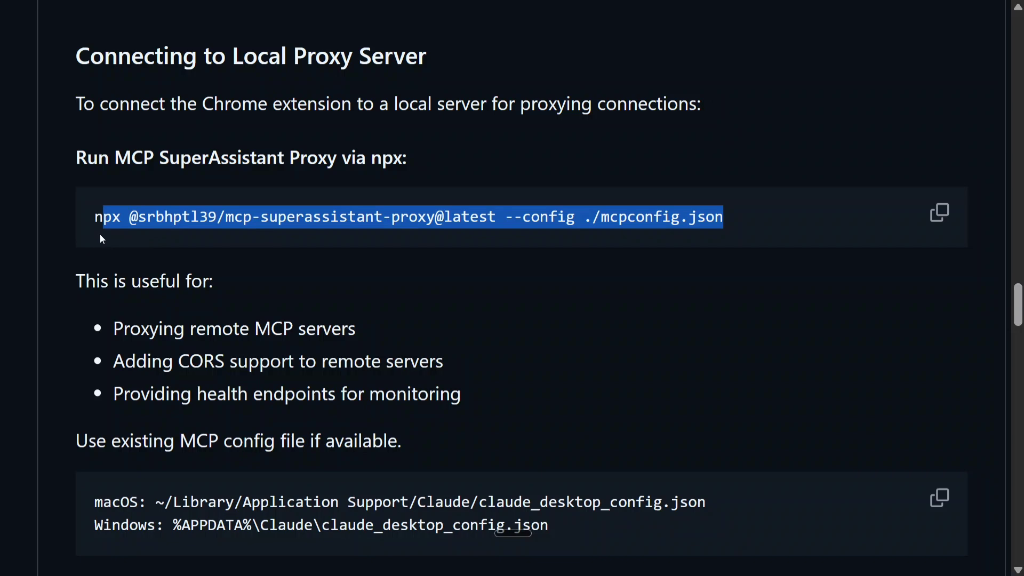
{"action": "left_click", "coordinate": [695, 234]}
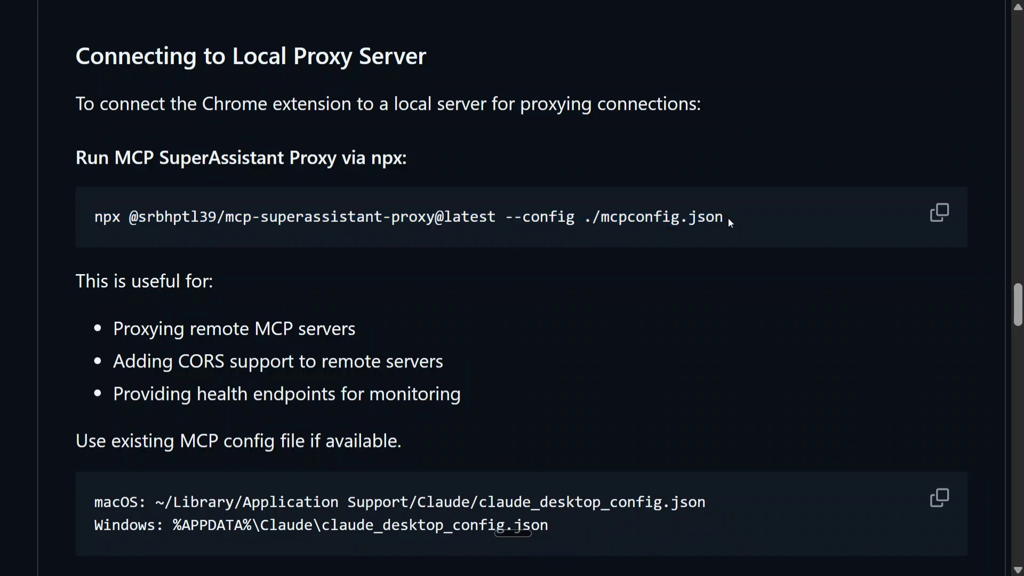
{"action": "left_click_drag", "start_coordinate": [725, 223], "coordinate": [588, 214]}
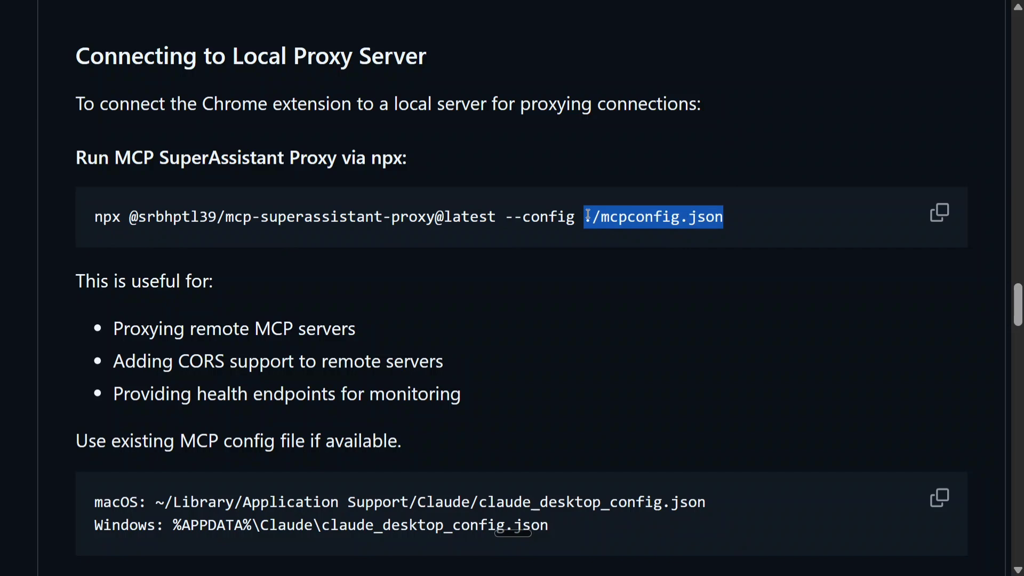
Step: From the Installation section, open the Chrome Web Store badge link in a new tab
{"action": "scroll", "coordinate": [587, 214], "scroll_direction": "down", "scroll_amount": 7}
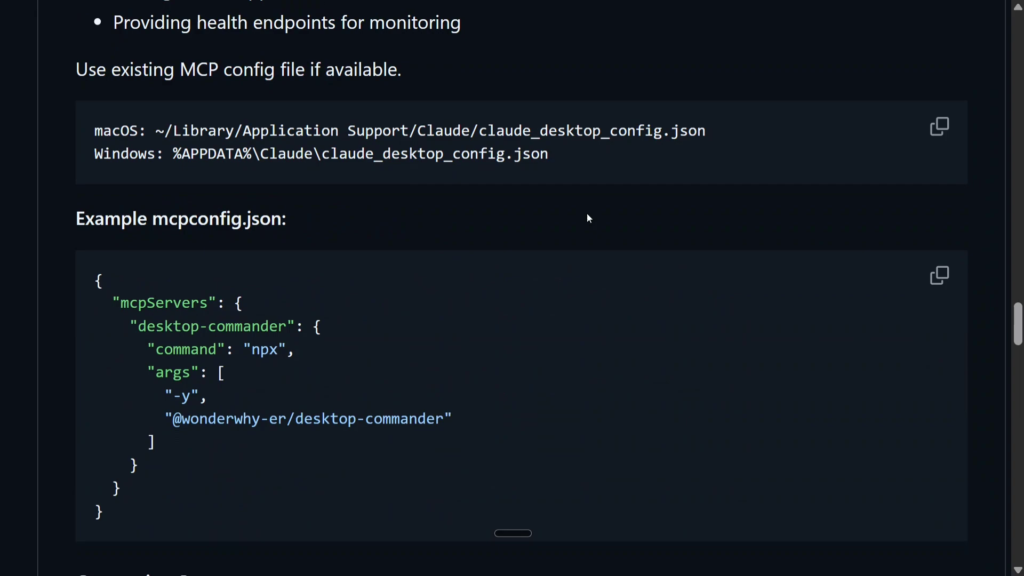
{"action": "scroll", "coordinate": [589, 218], "scroll_direction": "down", "scroll_amount": 5}
{"action": "scroll", "coordinate": [588, 218], "scroll_direction": "down", "scroll_amount": 7}
{"action": "scroll", "coordinate": [588, 218], "scroll_direction": "up", "scroll_amount": 15}
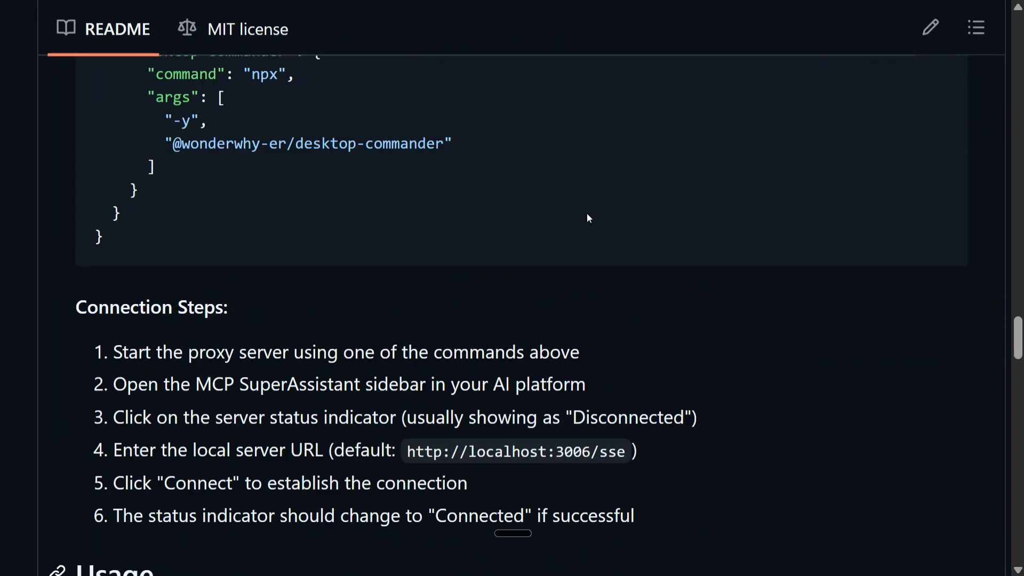
{"action": "scroll", "coordinate": [589, 218], "scroll_direction": "up", "scroll_amount": 20}
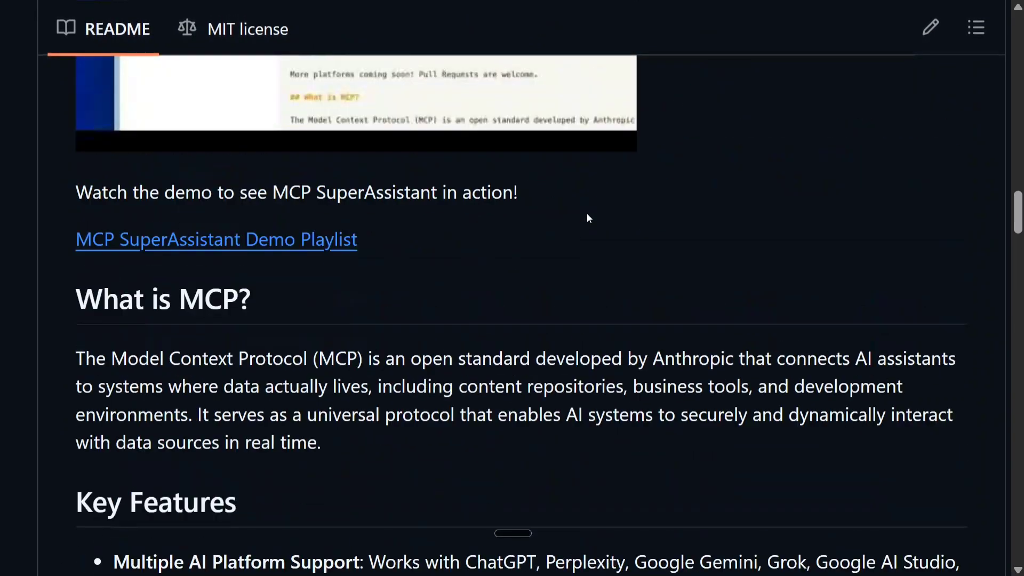
{"action": "scroll", "coordinate": [430, 280], "scroll_direction": "up", "scroll_amount": 20}
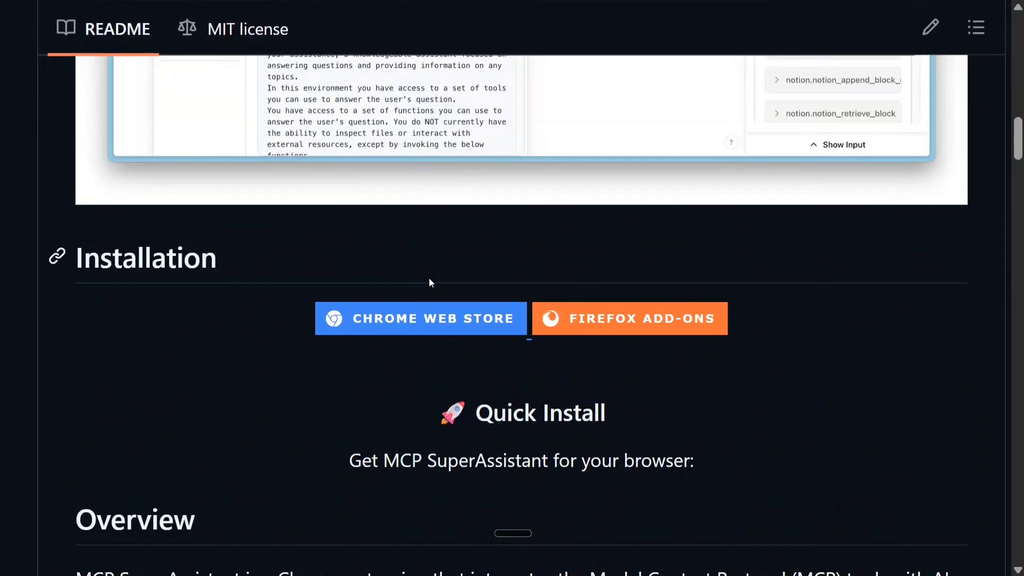
{"action": "scroll", "coordinate": [429, 281], "scroll_direction": "down", "scroll_amount": 3}
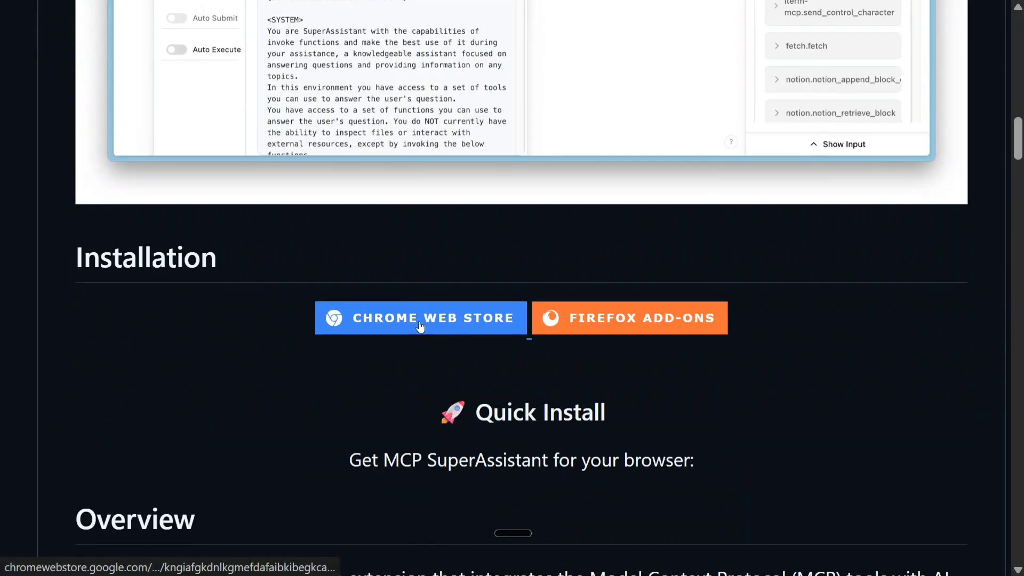
{"action": "right_click", "coordinate": [420, 326]}
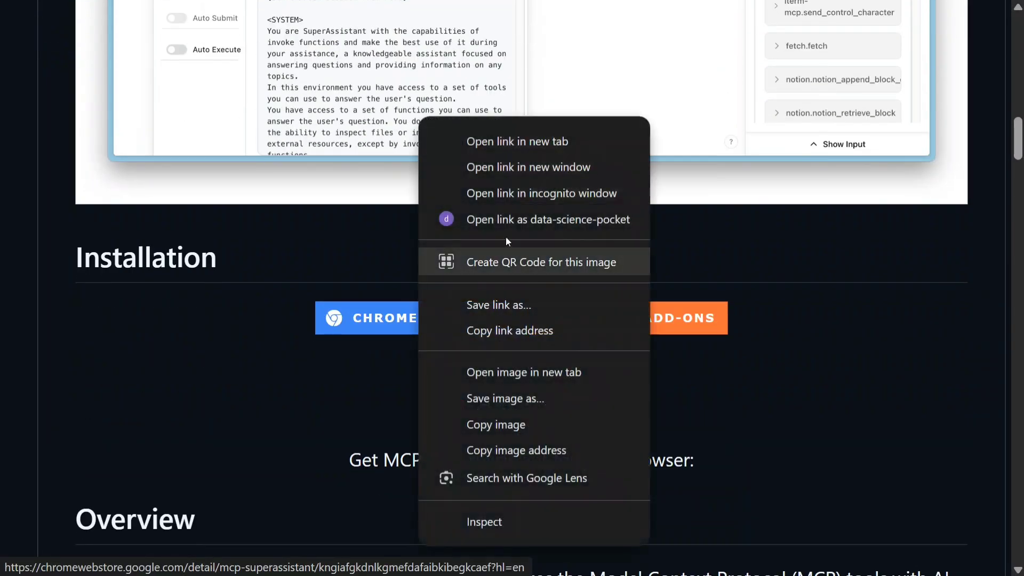
{"action": "left_click", "coordinate": [532, 146]}
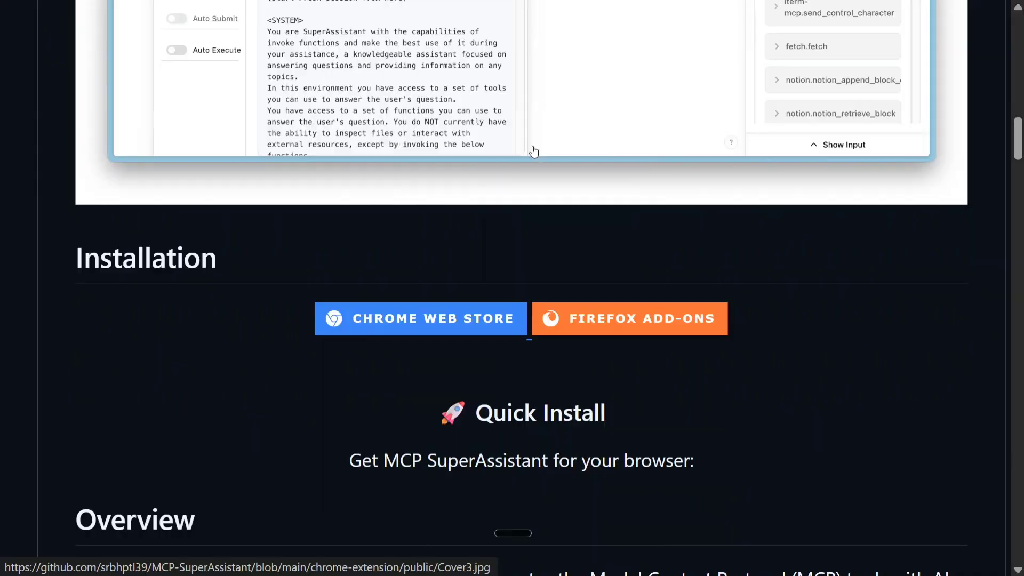
Step: Switch to the MCP SuperAssistant Chrome Web Store listing and exit full-screen view
{"action": "key", "text": "ctrl+Tab"}
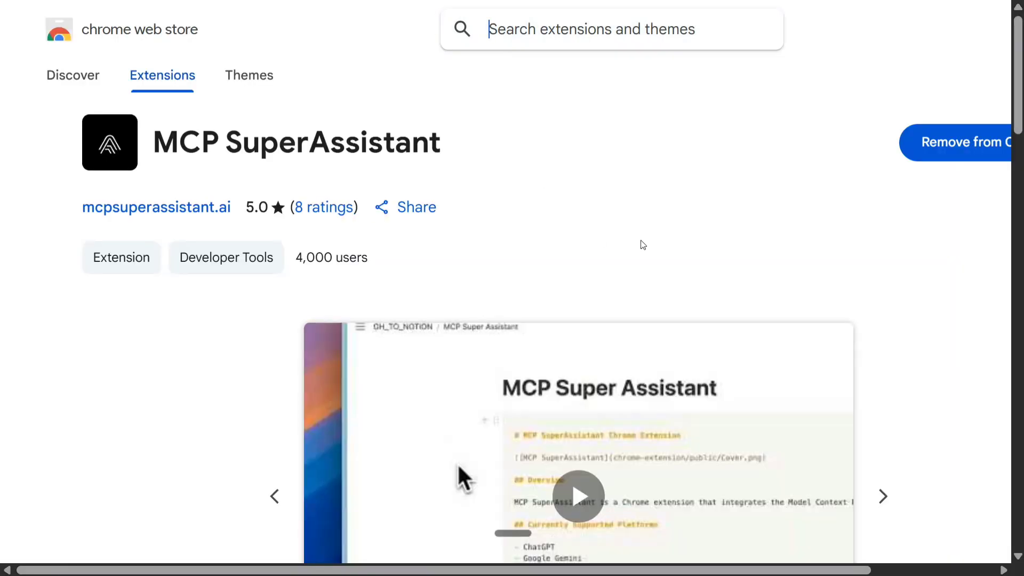
{"action": "scroll", "coordinate": [643, 245], "scroll_direction": "right", "scroll_amount": 2}
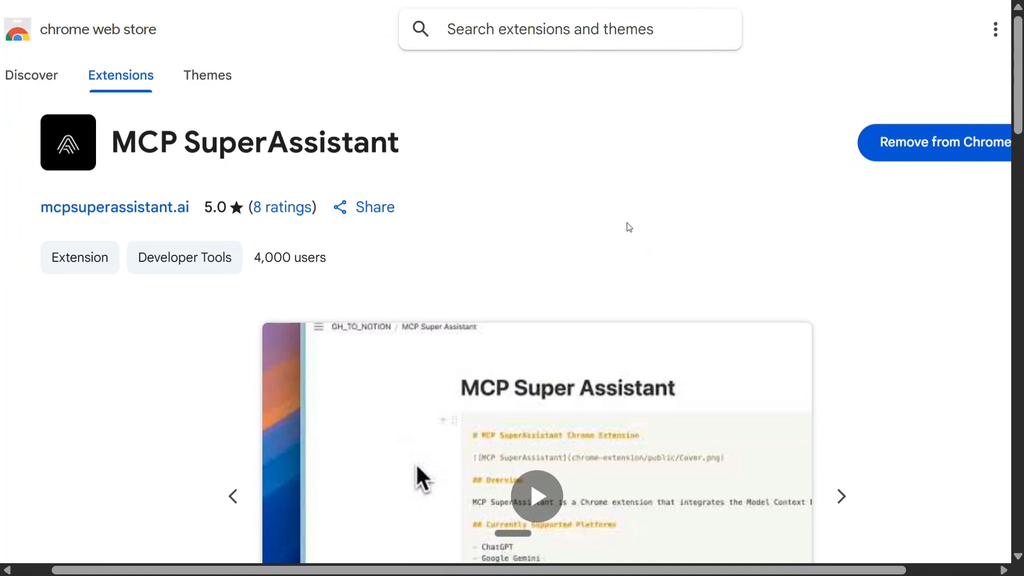
{"action": "key", "text": "F11"}
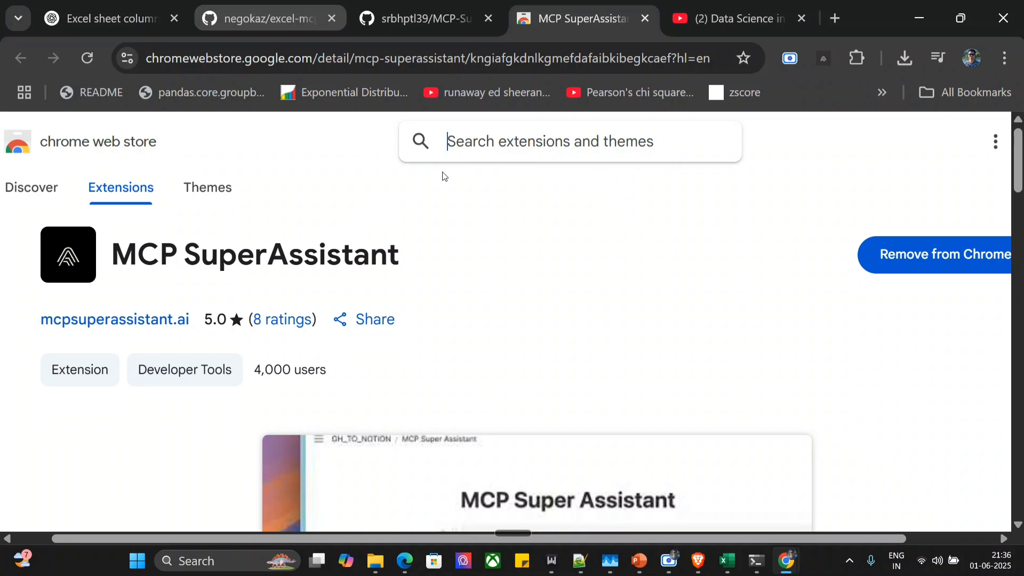
Step: On YouTube in full screen, search for 'excel mcp' and scroll through the results
{"action": "left_click", "coordinate": [670, 31]}
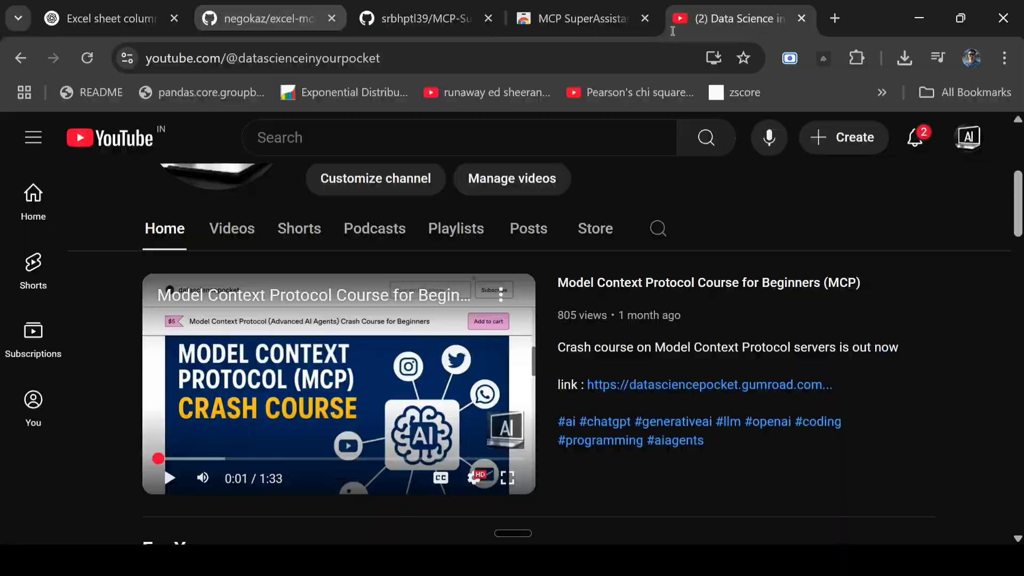
{"action": "key", "text": "F11"}
{"action": "left_click", "coordinate": [370, 26]}
{"action": "type", "text": "e"}
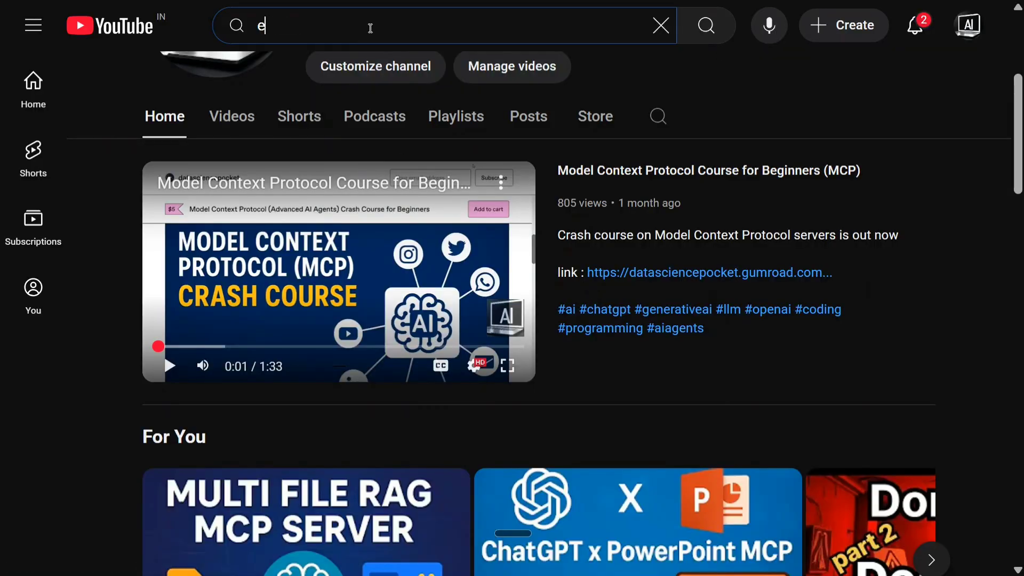
{"action": "type", "text": "xce"}
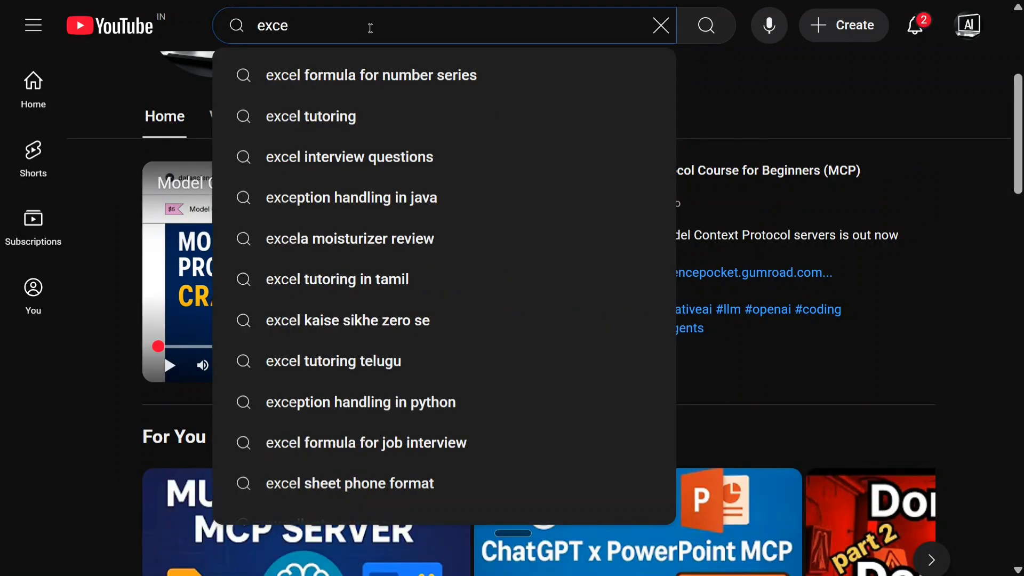
{"action": "type", "text": "l mcp"}
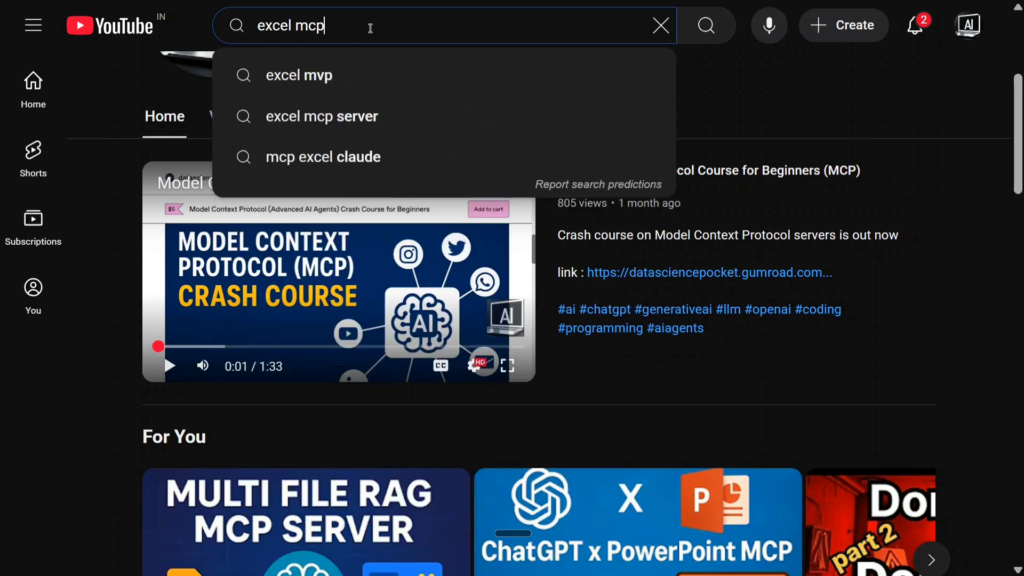
{"action": "key", "text": "Return"}
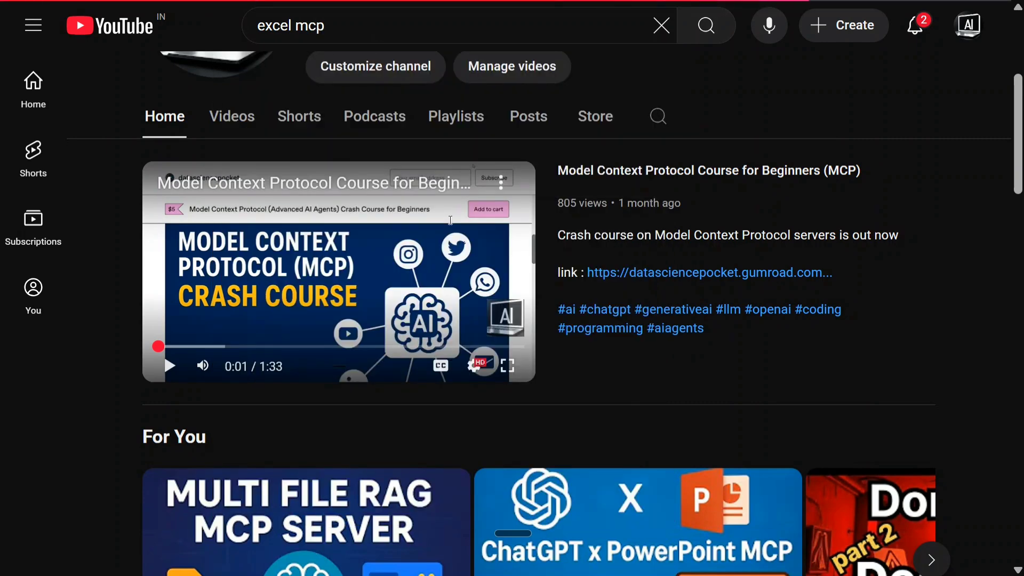
{"action": "scroll", "coordinate": [628, 350], "scroll_direction": "down", "scroll_amount": 3}
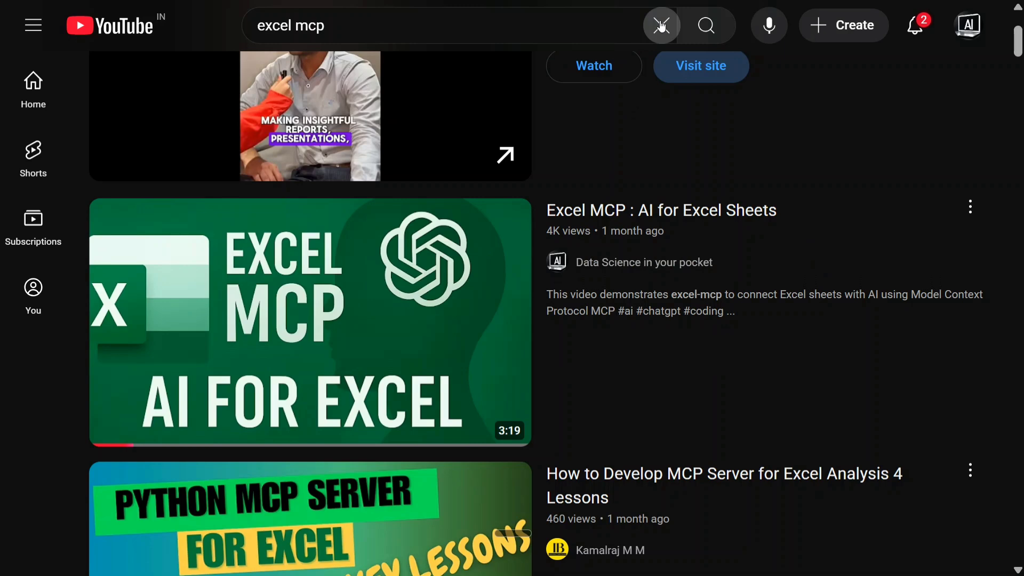
Step: Replace the excel mcp search with 'chatgpt mcp server' and scroll to the 6:09 'How to use MCP servers with ChatGPT' video
{"action": "left_click", "coordinate": [661, 26]}
{"action": "type", "text": "c"}
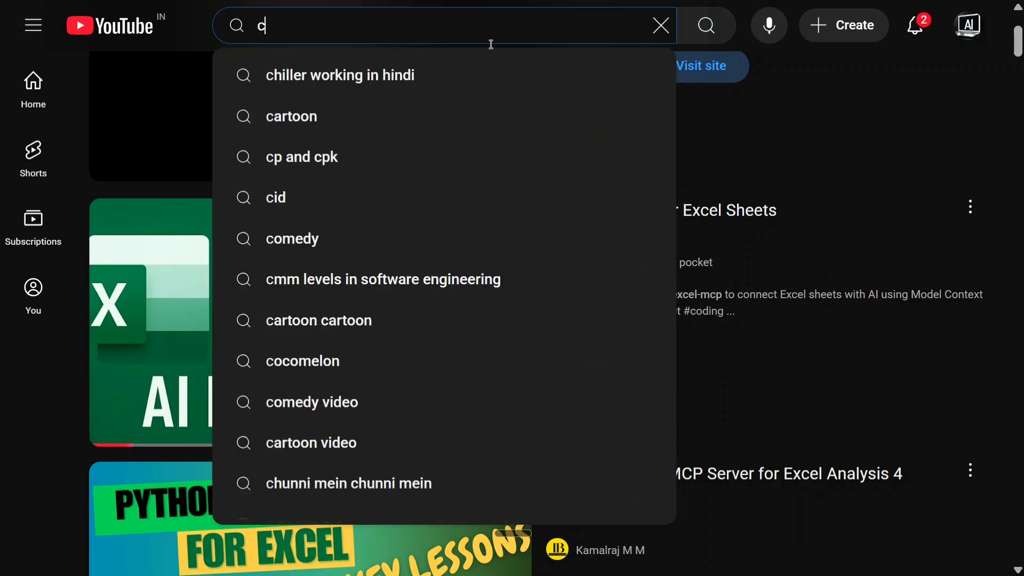
{"action": "type", "text": "hat"}
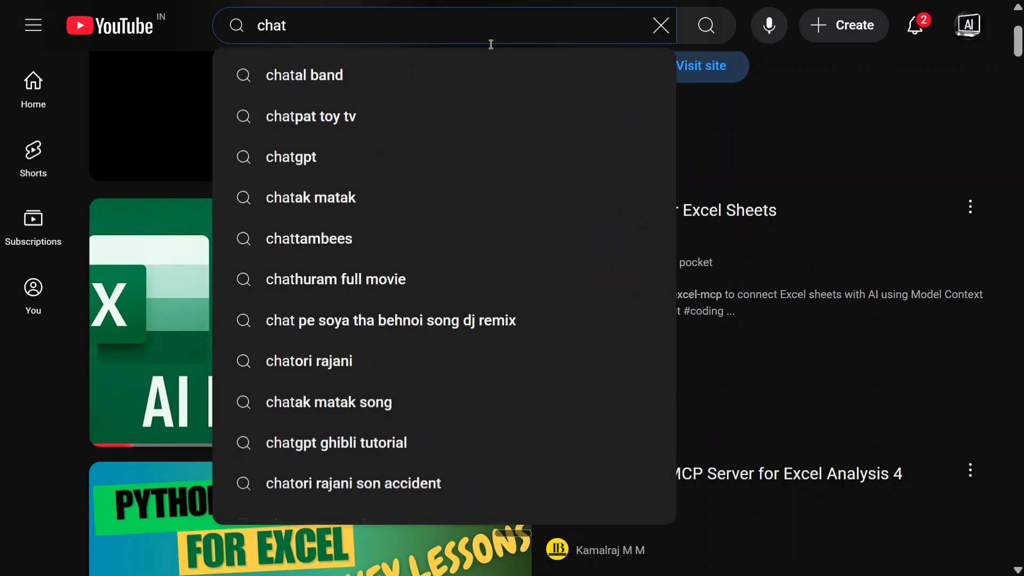
{"action": "type", "text": "g"}
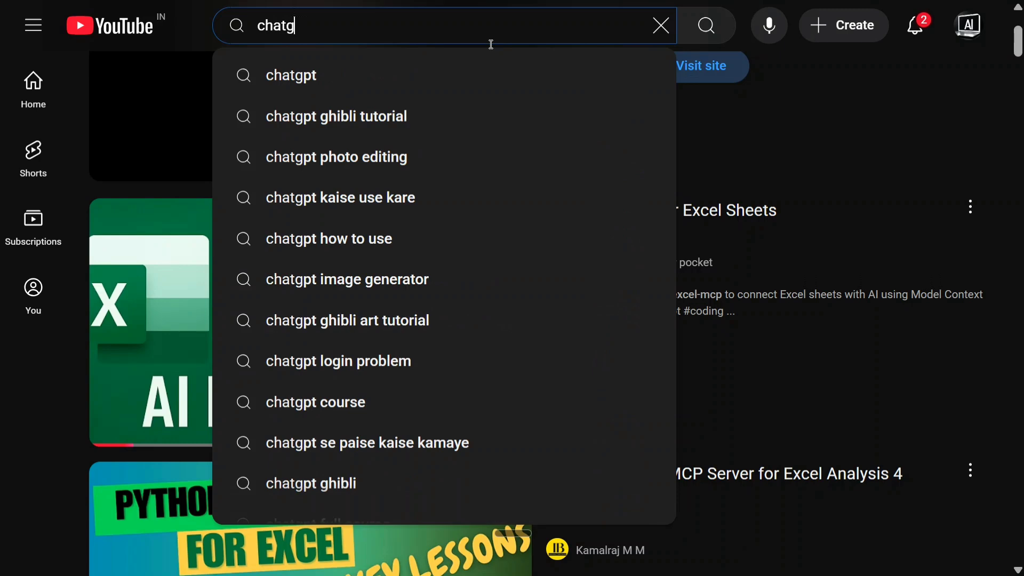
{"action": "type", "text": "pt mcp"}
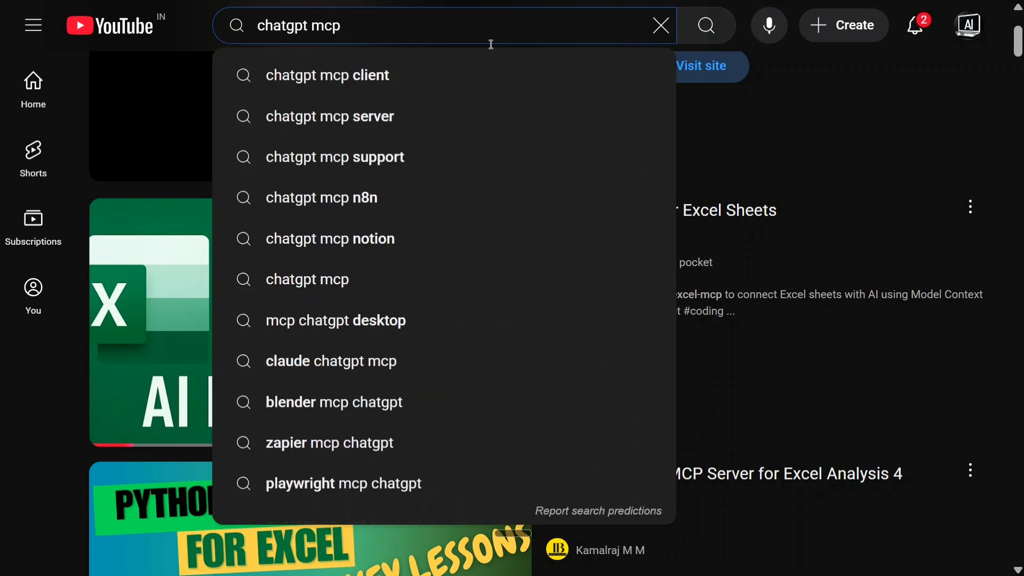
{"action": "key", "text": "Down"}
{"action": "key", "text": "Down"}
{"action": "key", "text": "Return"}
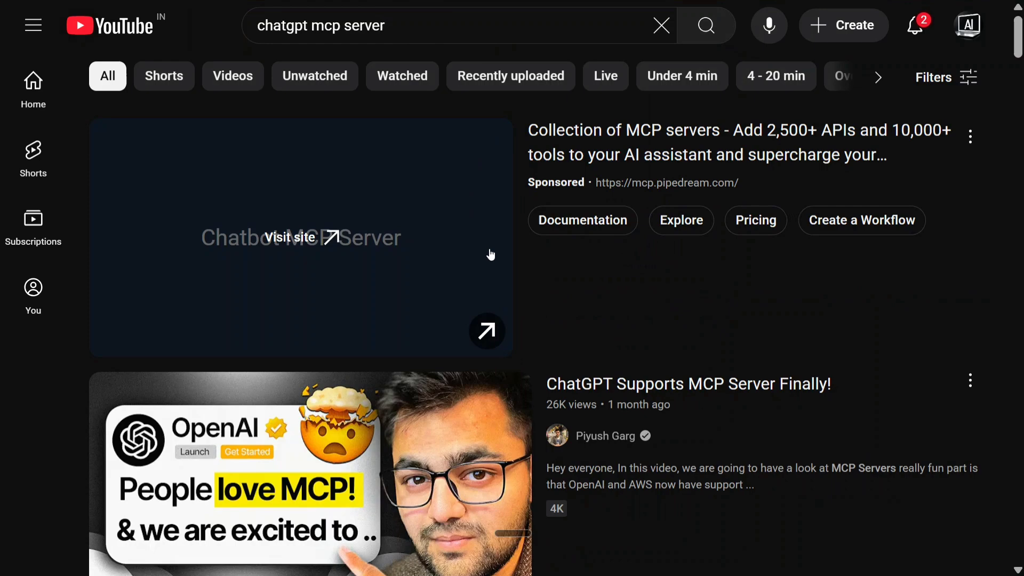
{"action": "scroll", "coordinate": [492, 255], "scroll_direction": "down", "scroll_amount": 8}
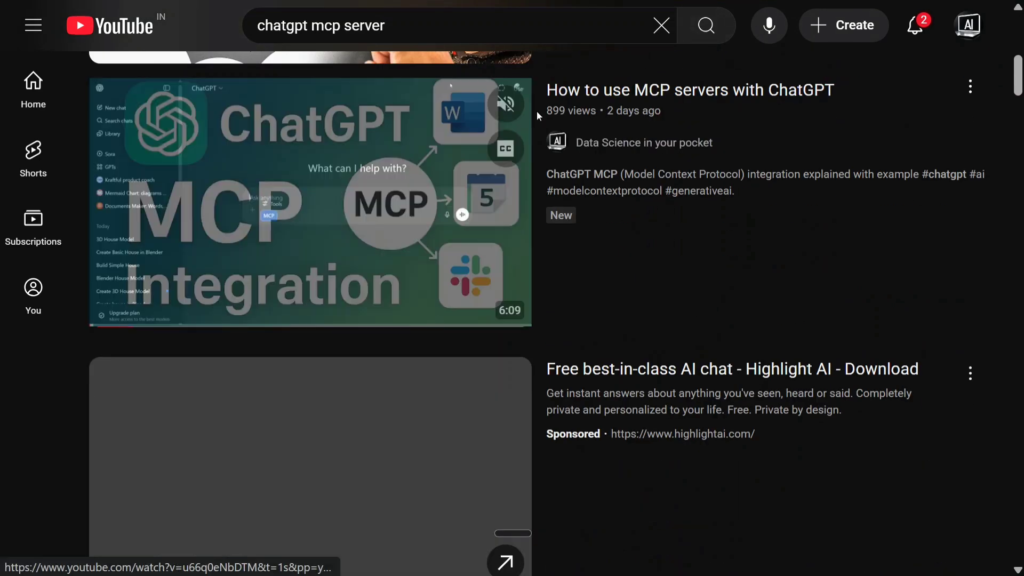